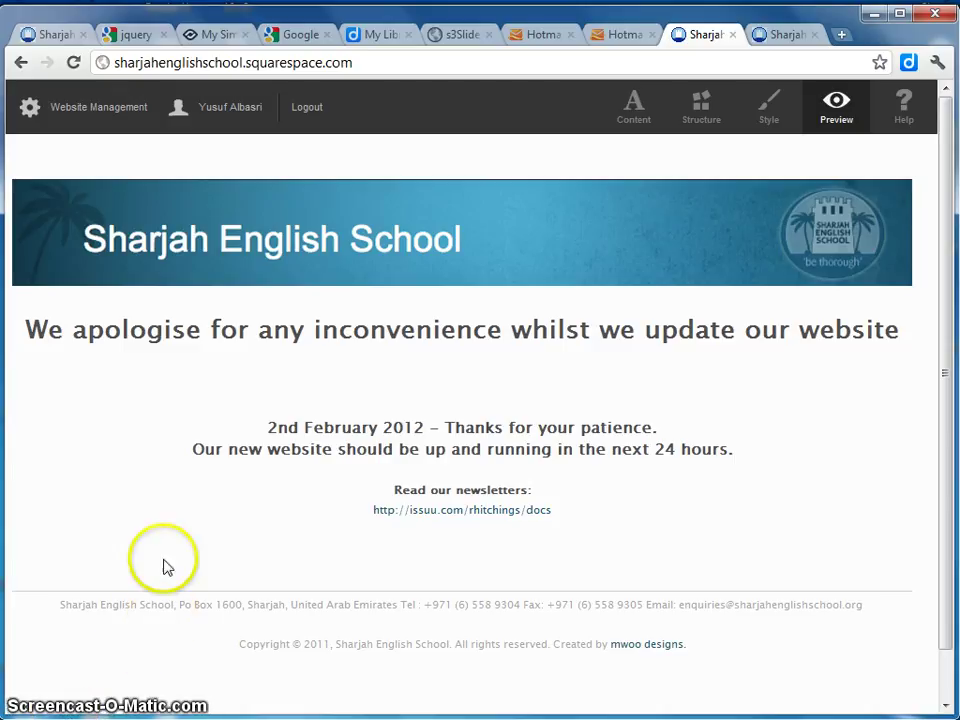
# Step: Open the site's Architecture page and start adding a new HTML page to the Secondary School section
pyautogui.click(106, 120)
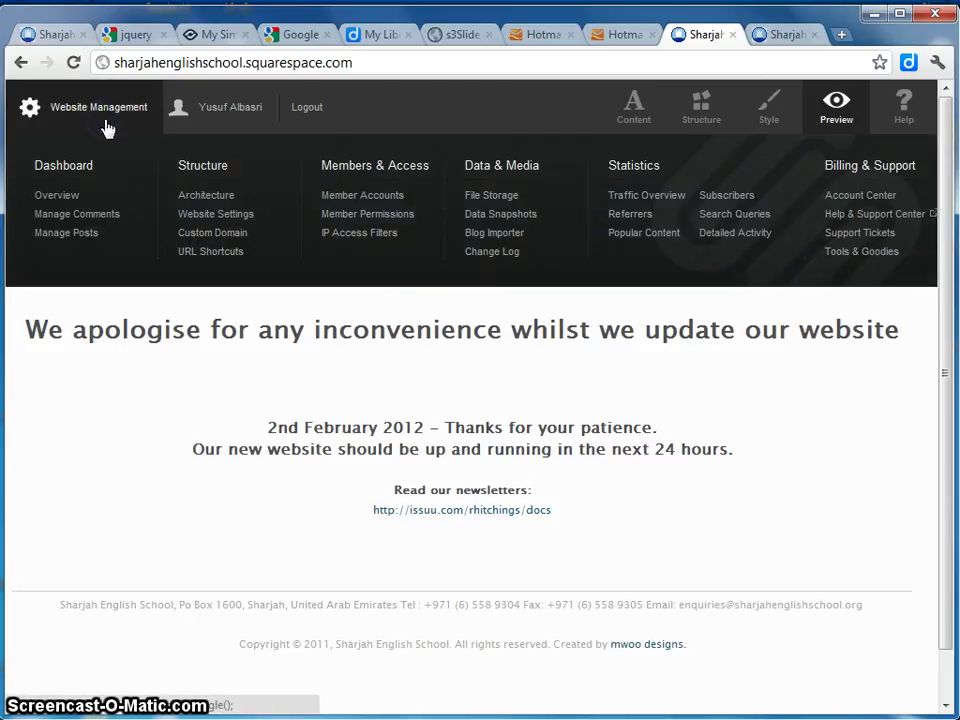
pyautogui.click(198, 200)
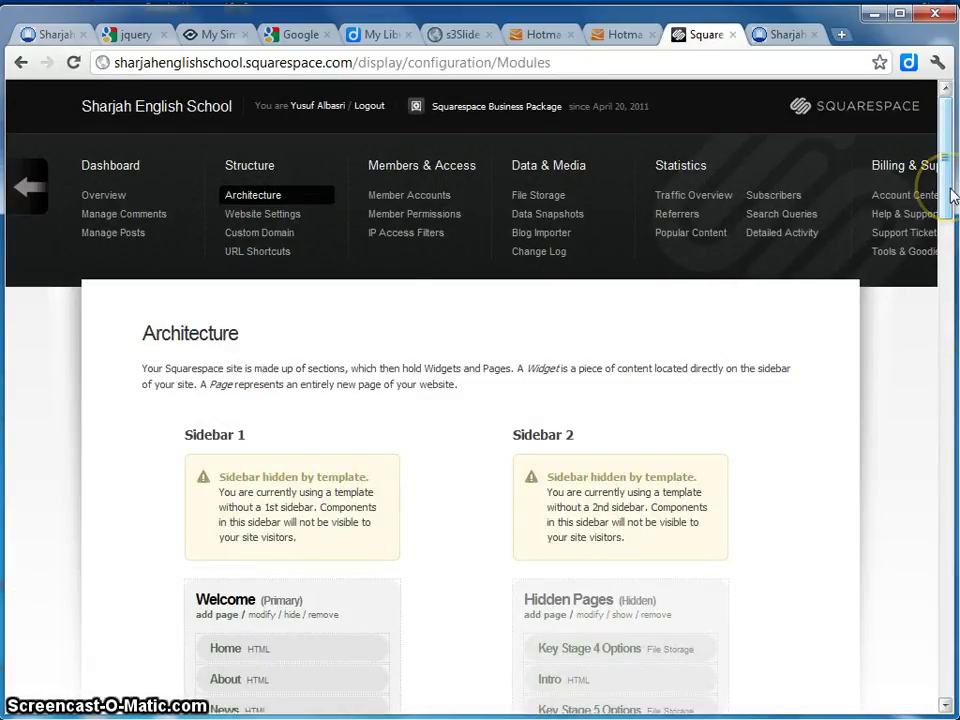
pyautogui.moveTo(949, 193); pyautogui.dragTo(920, 518)
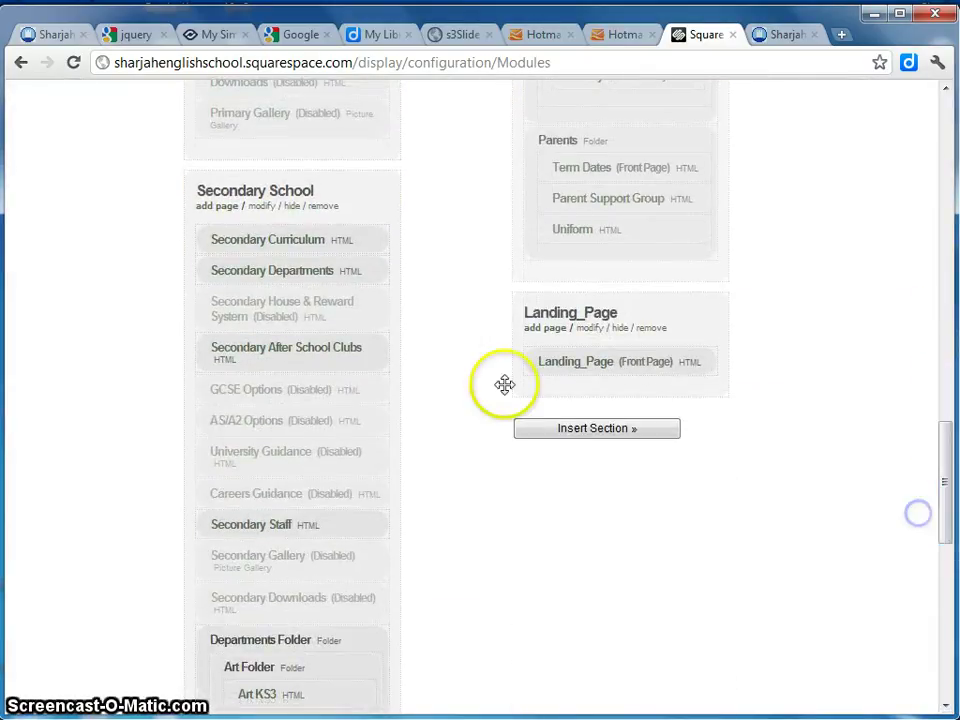
pyautogui.click(422, 422)
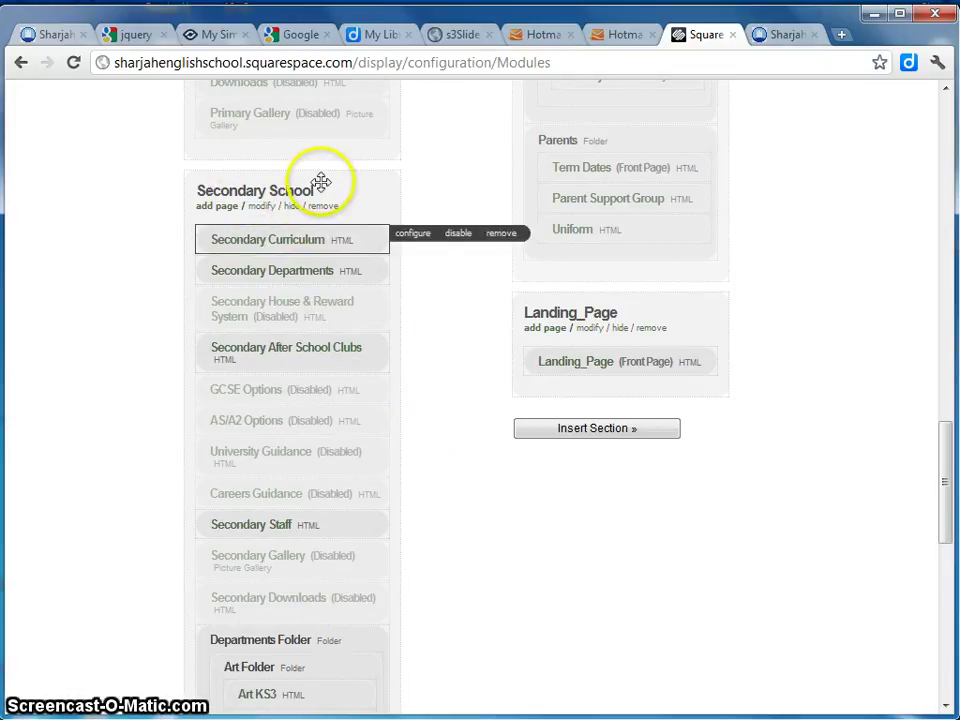
pyautogui.click(222, 214)
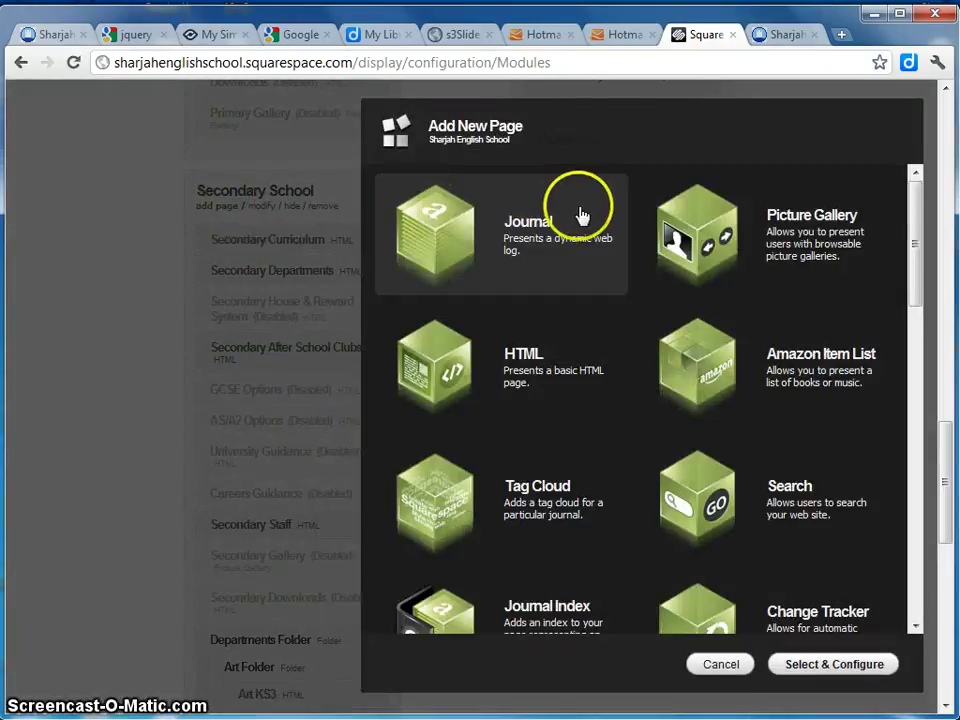
pyautogui.click(508, 375)
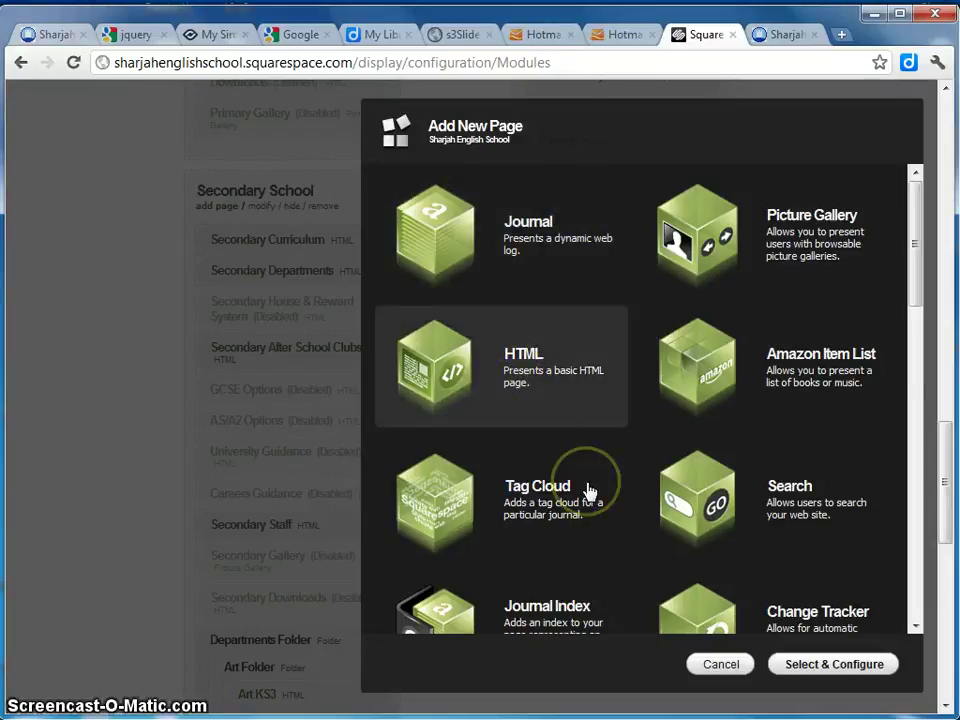
pyautogui.click(822, 664)
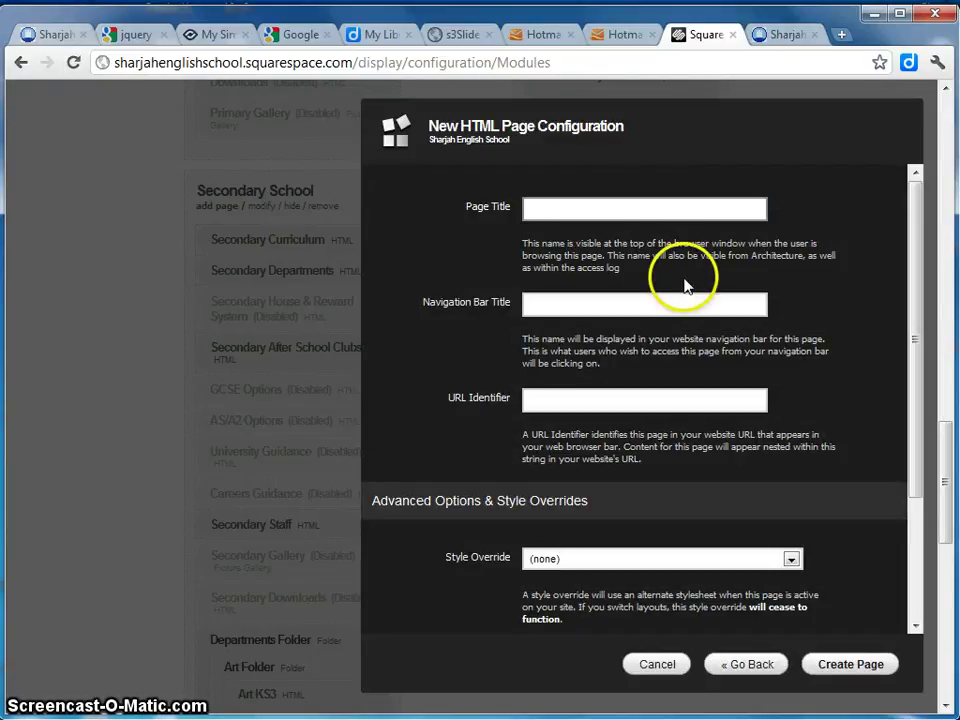
# Step: Title the new page "test", set its style override to s2c_sub and create it
pyautogui.write('test')
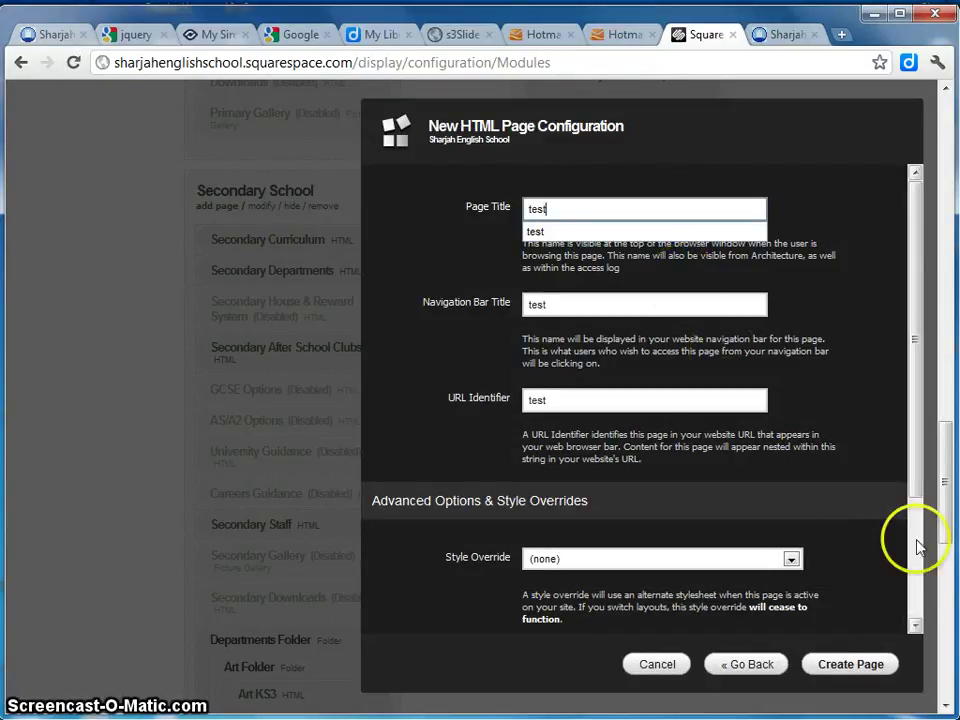
pyautogui.moveTo(917, 482); pyautogui.dragTo(913, 506)
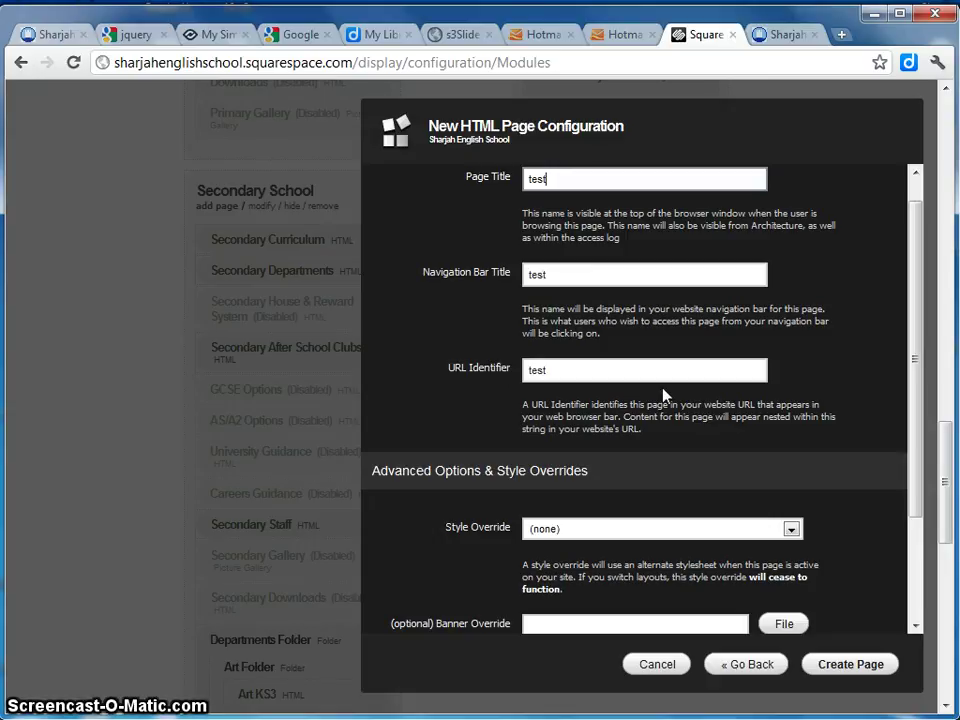
pyautogui.click(287, 279)
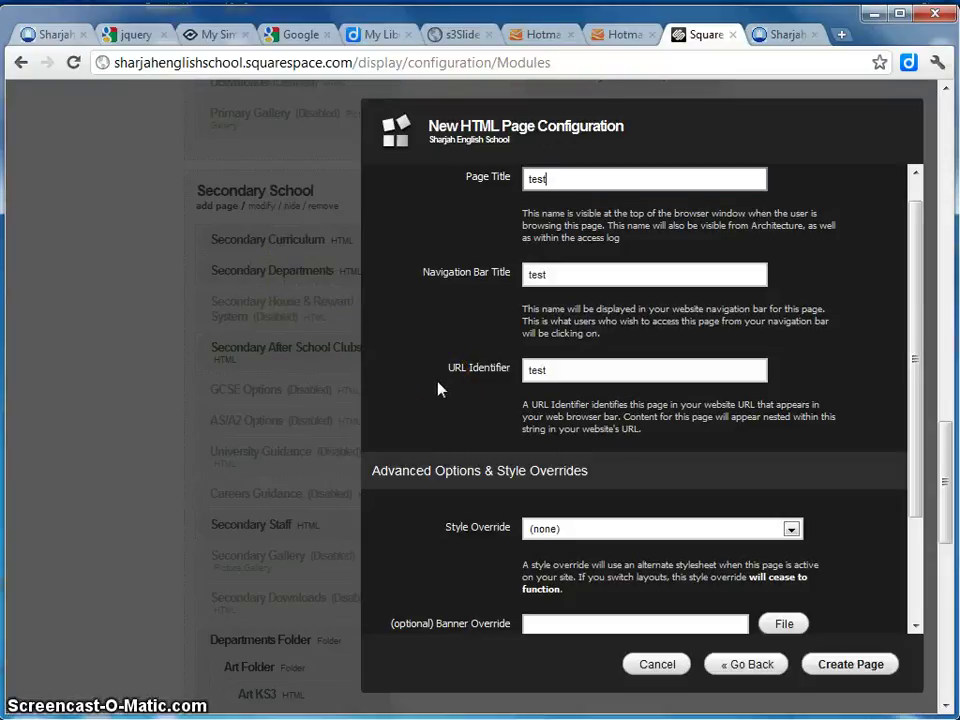
pyautogui.click(643, 531)
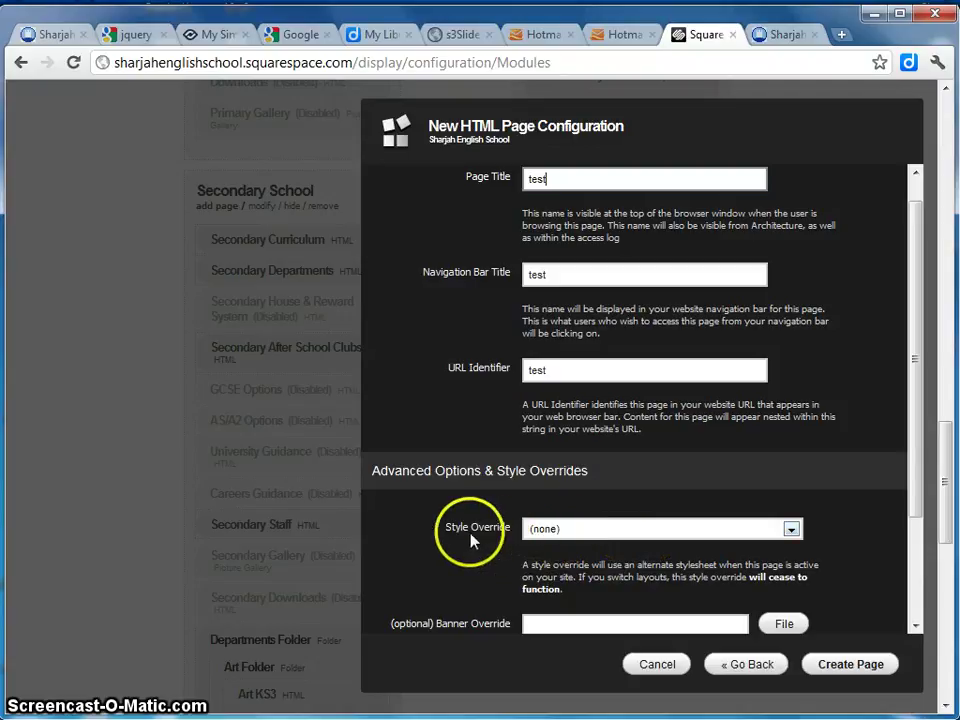
pyautogui.click(588, 534)
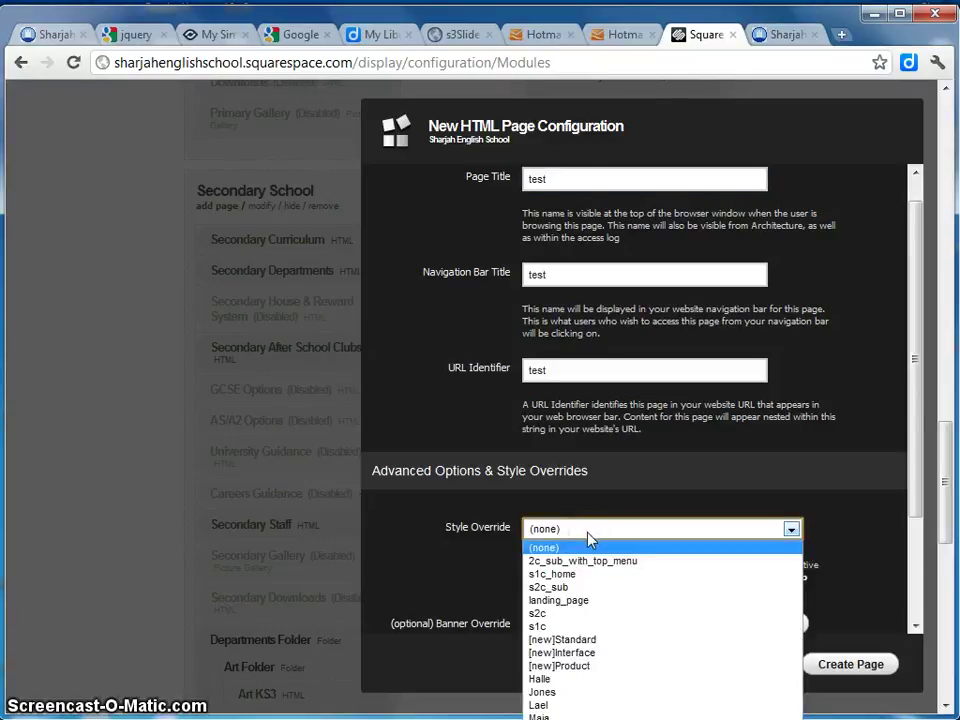
pyautogui.click(558, 590)
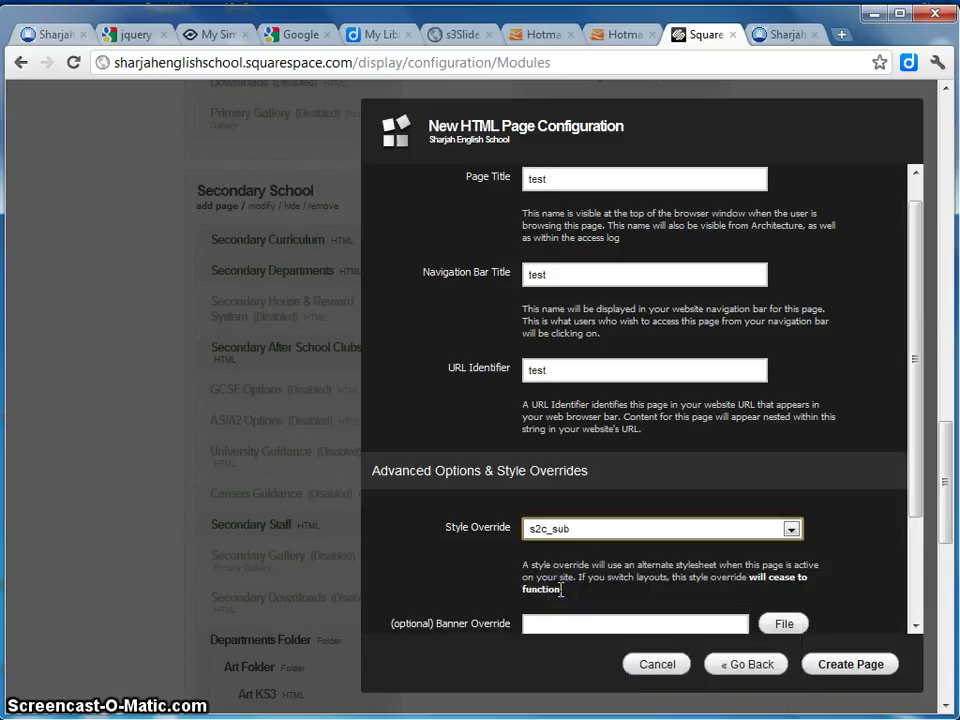
pyautogui.click(851, 664)
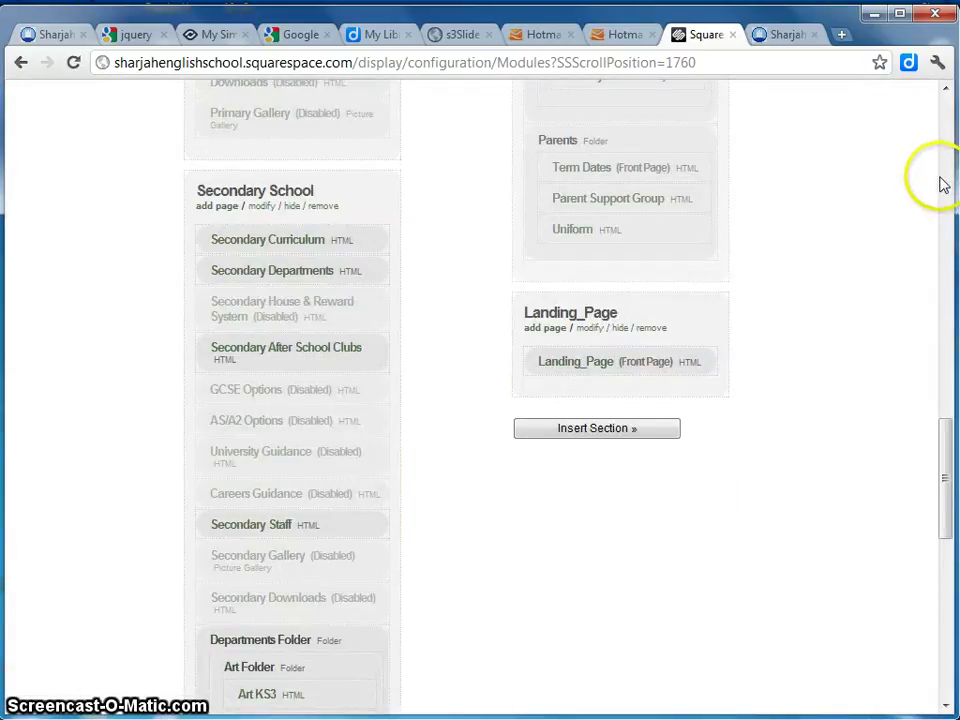
# Step: Enable the new test page at the end of the Secondary School section
pyautogui.moveTo(945, 471); pyautogui.dragTo(945, 501)
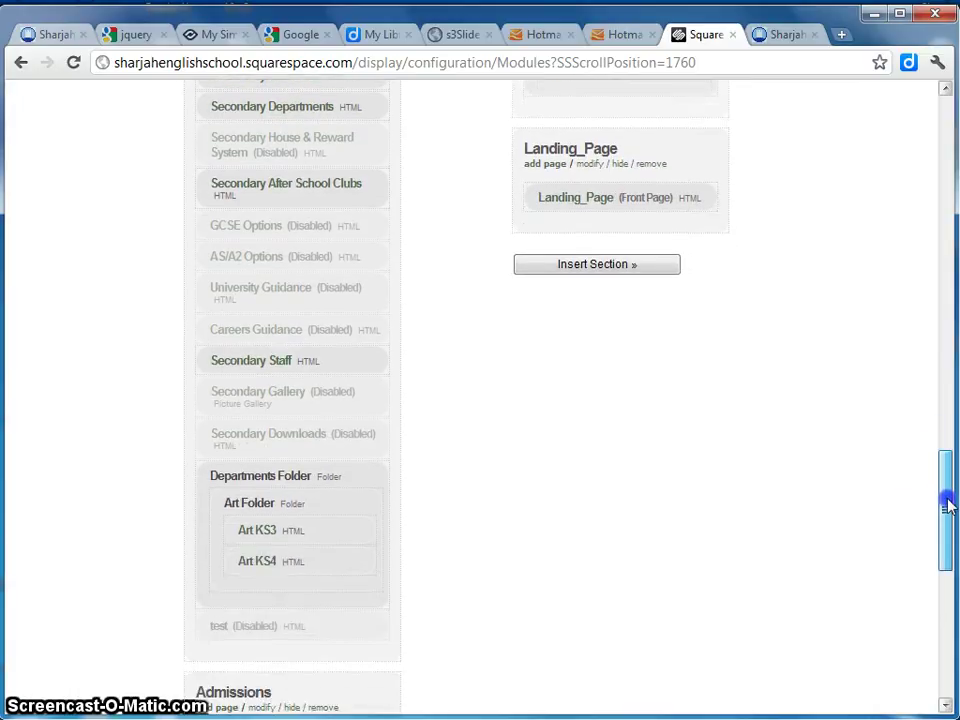
pyautogui.moveTo(214, 626)
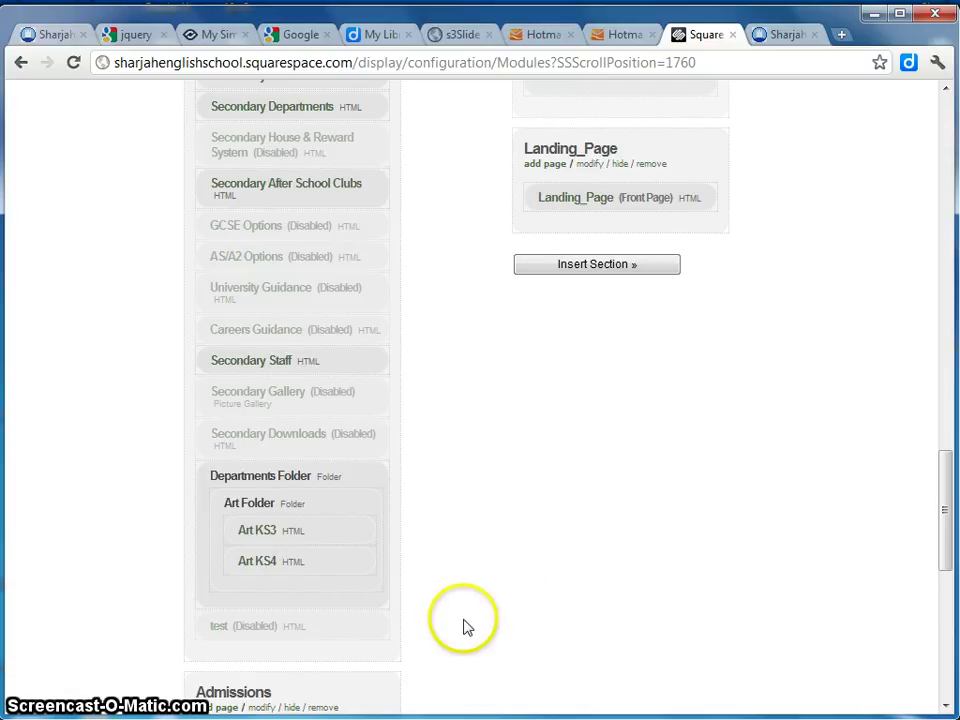
pyautogui.moveTo(352, 627)
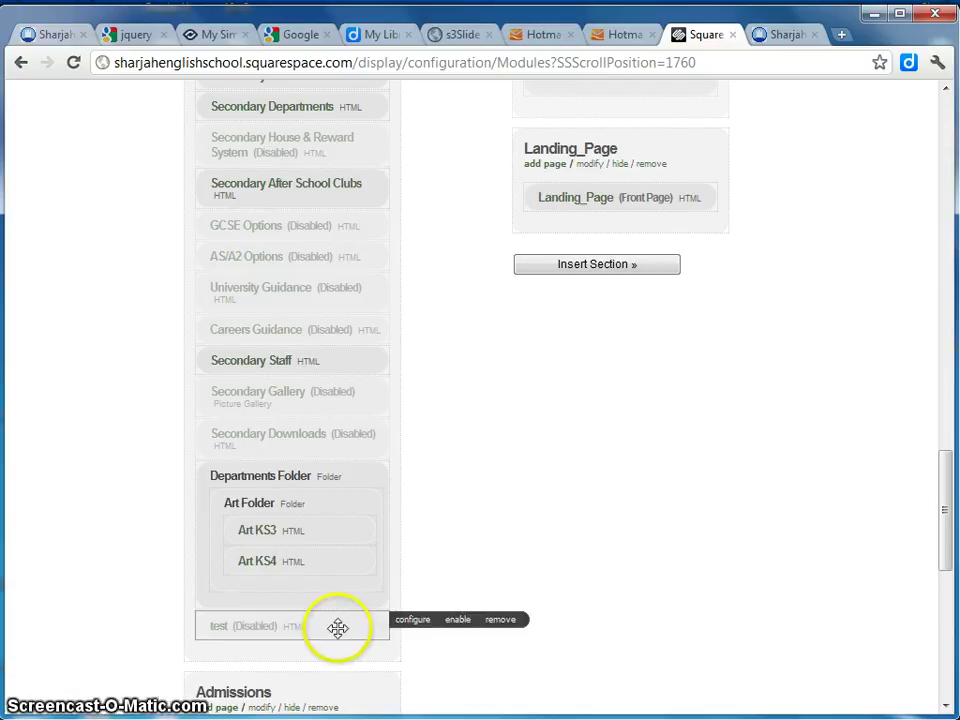
pyautogui.click(458, 621)
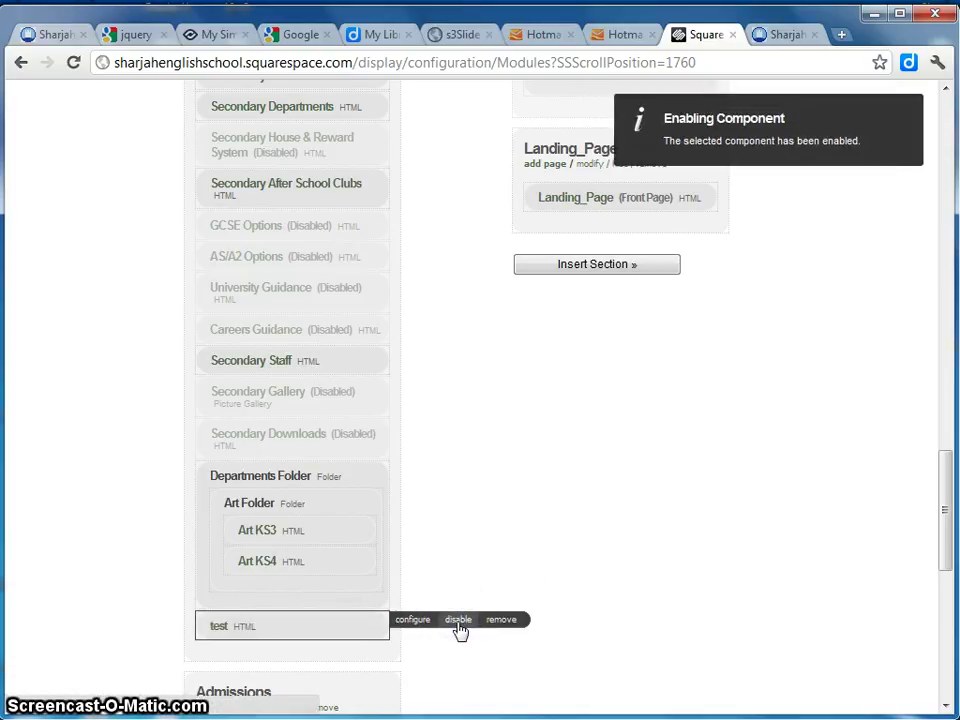
# Step: Go to the live school website and view the test page with its sidebar sections
pyautogui.click(55, 35)
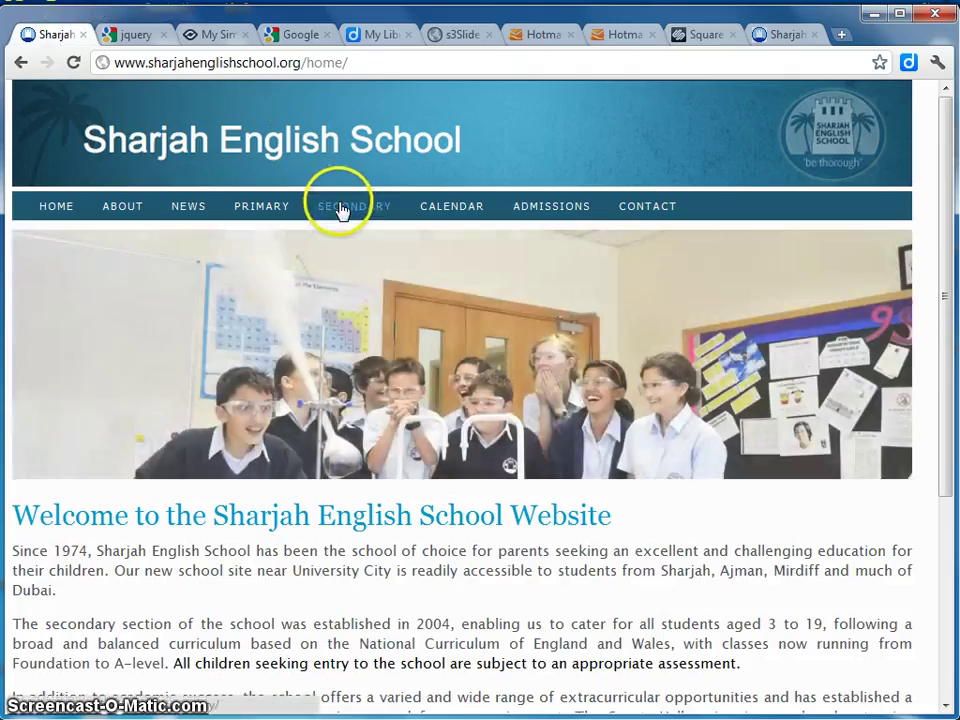
pyautogui.click(340, 210)
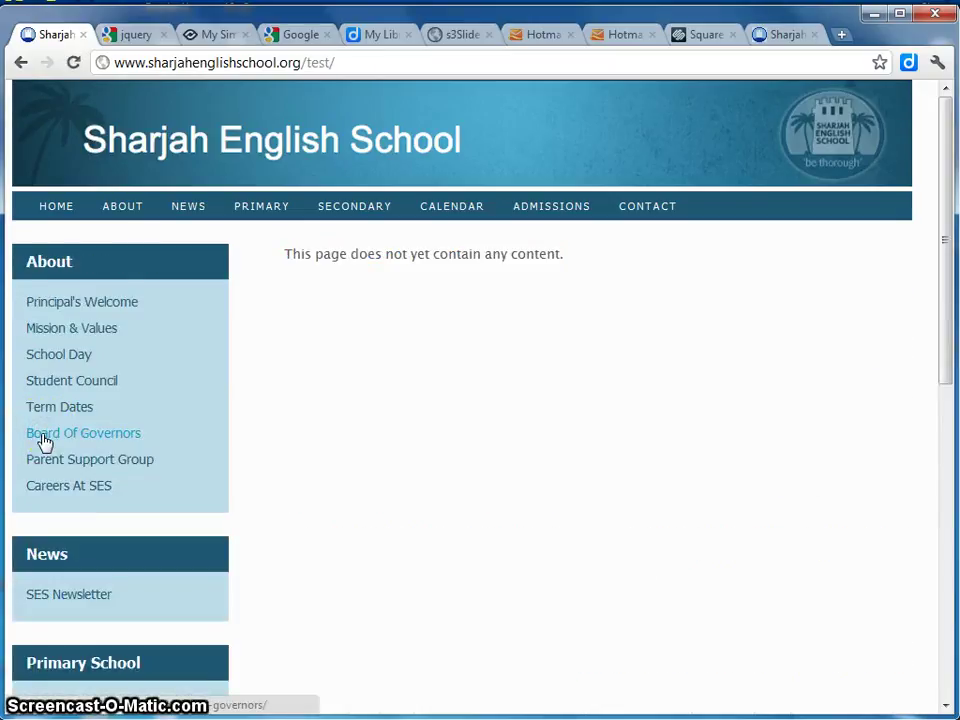
pyautogui.moveTo(945, 236)
pyautogui.mouseDown()
pyautogui.moveTo(930, 390)
pyautogui.moveTo(934, 536)
pyautogui.moveTo(955, 236)
pyautogui.mouseUp()
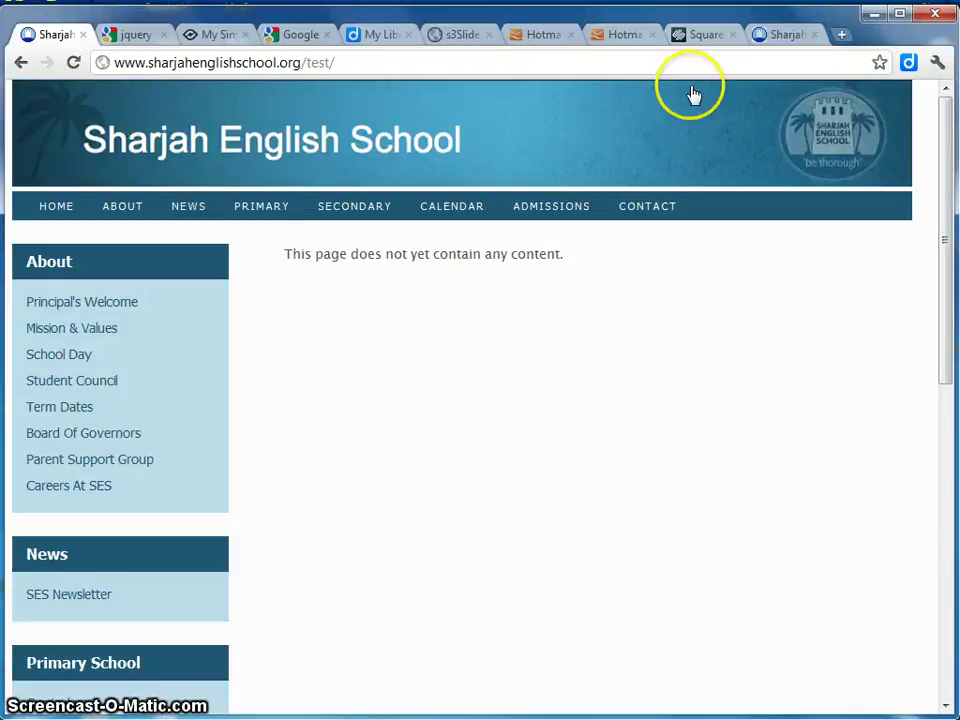
# Step: Return to the Architecture page, look through its sections and check the Welcome section's configuration without changing it
pyautogui.click(686, 40)
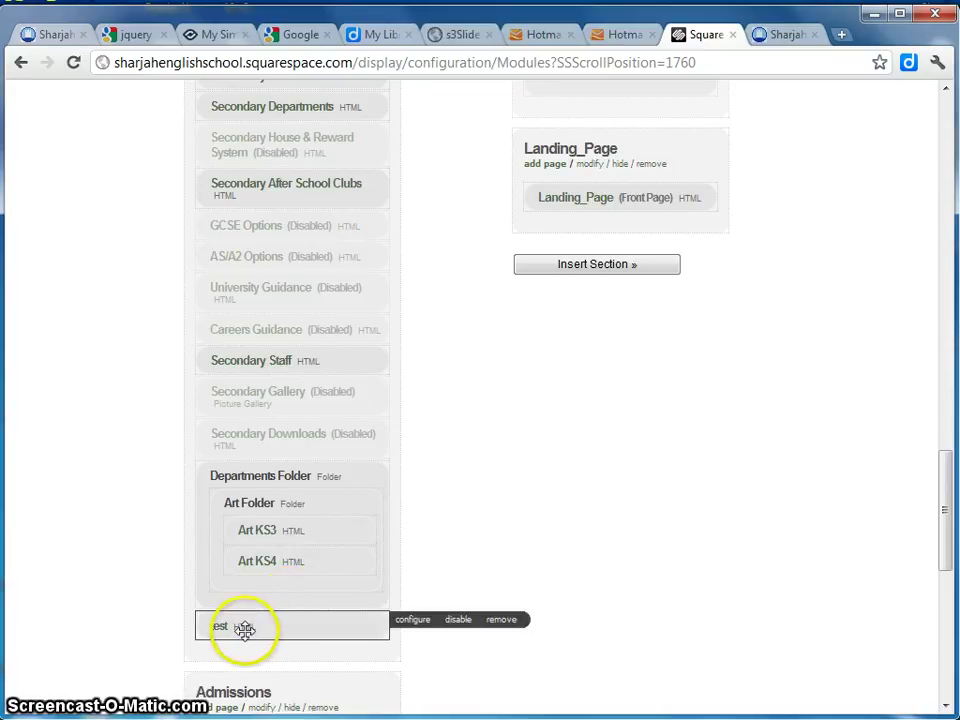
pyautogui.moveTo(943, 525); pyautogui.dragTo(940, 243)
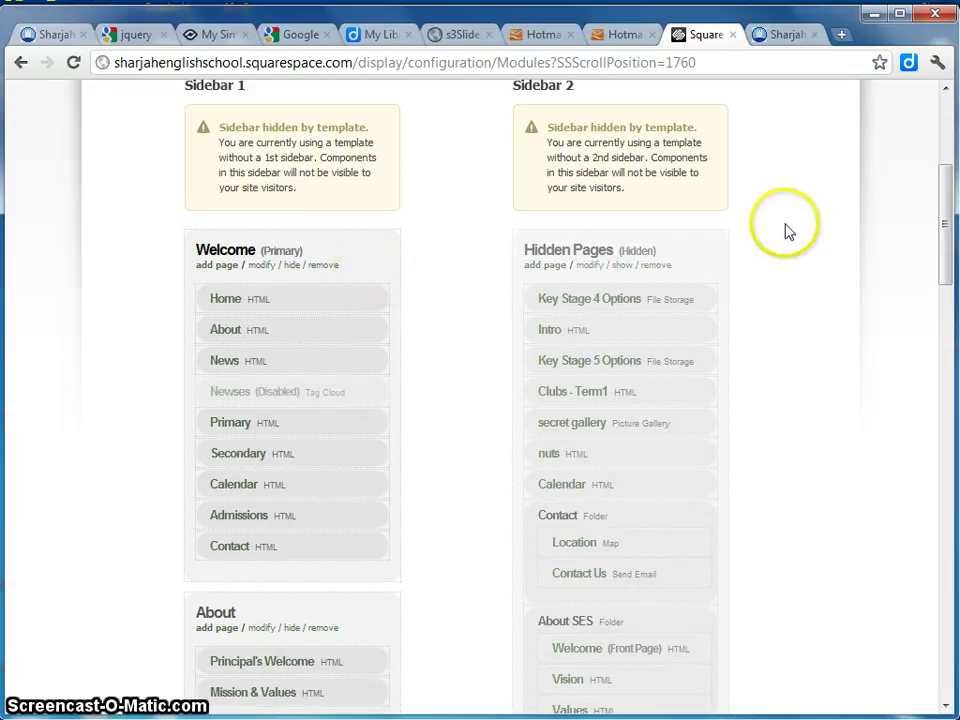
pyautogui.moveTo(949, 204); pyautogui.dragTo(897, 595)
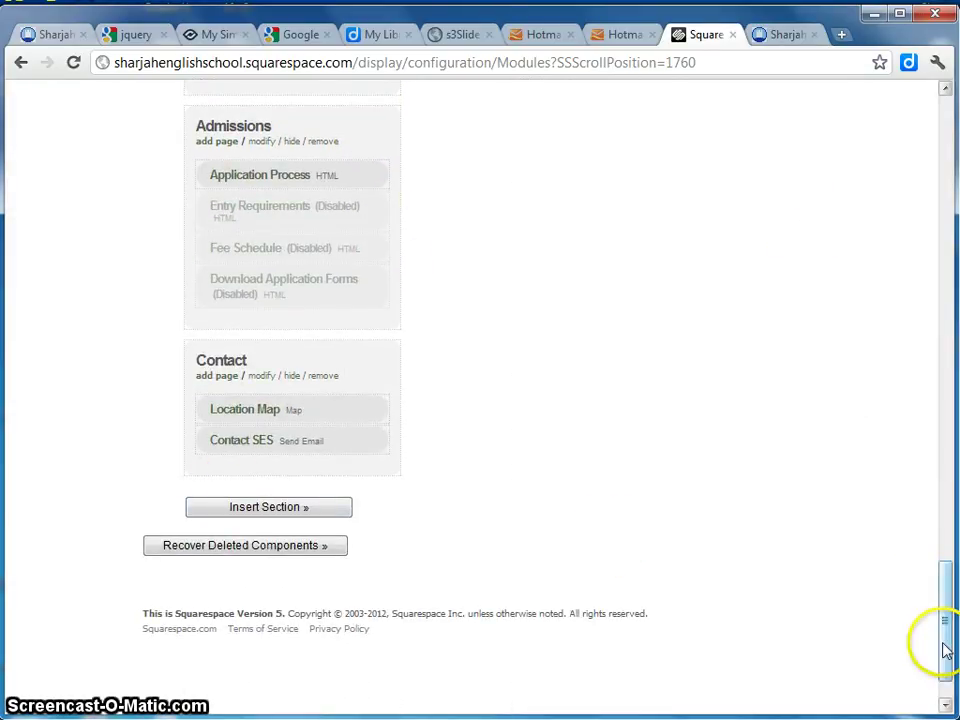
pyautogui.moveTo(945, 675); pyautogui.dragTo(936, 257)
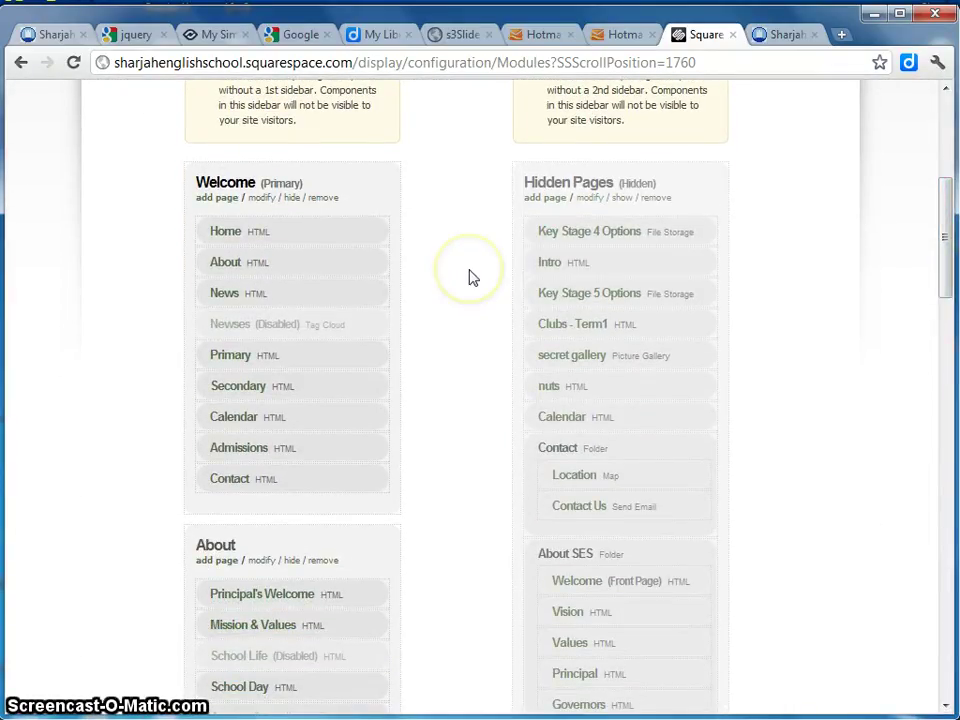
pyautogui.click(256, 200)
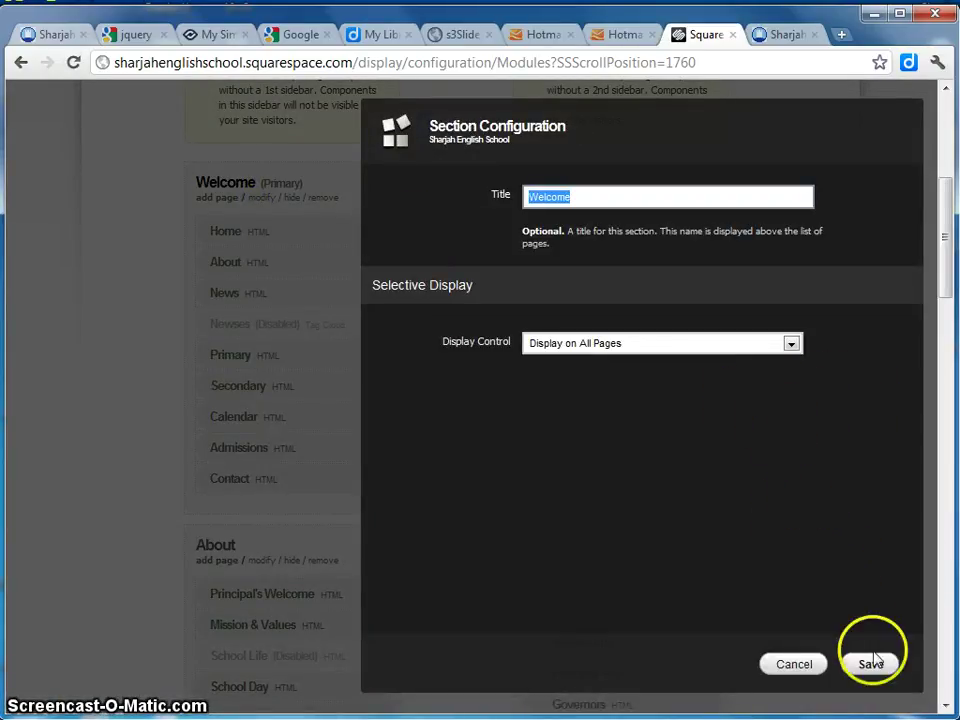
pyautogui.click(794, 664)
# Step: Open the About section's configuration and choose Display Only When Specific Pages are NOT Active as its display control
pyautogui.moveTo(947, 289); pyautogui.dragTo(934, 364)
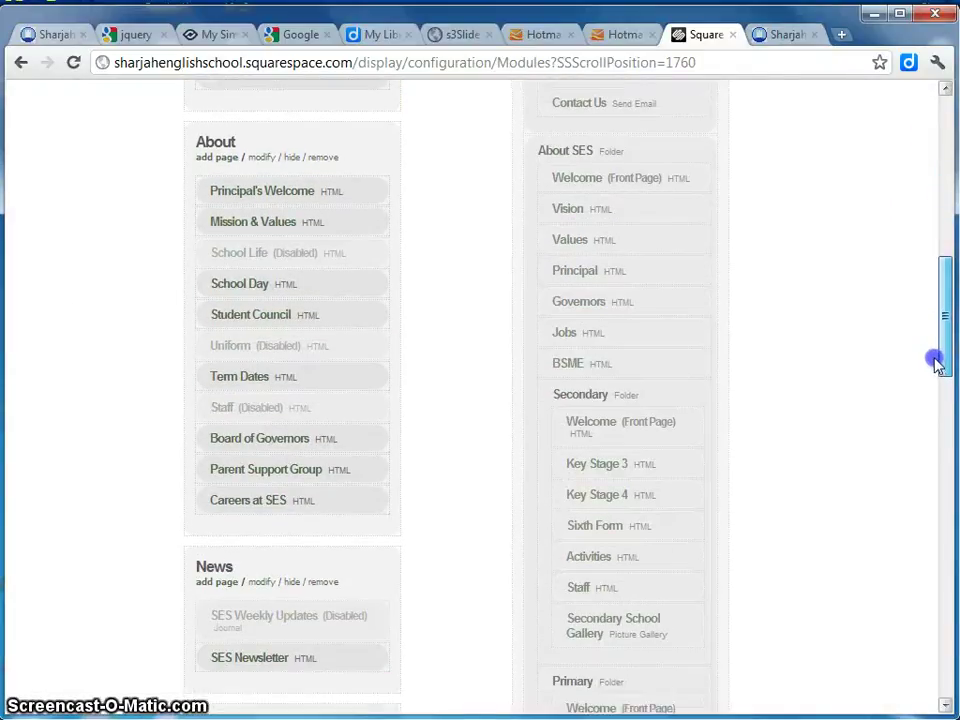
pyautogui.click(263, 158)
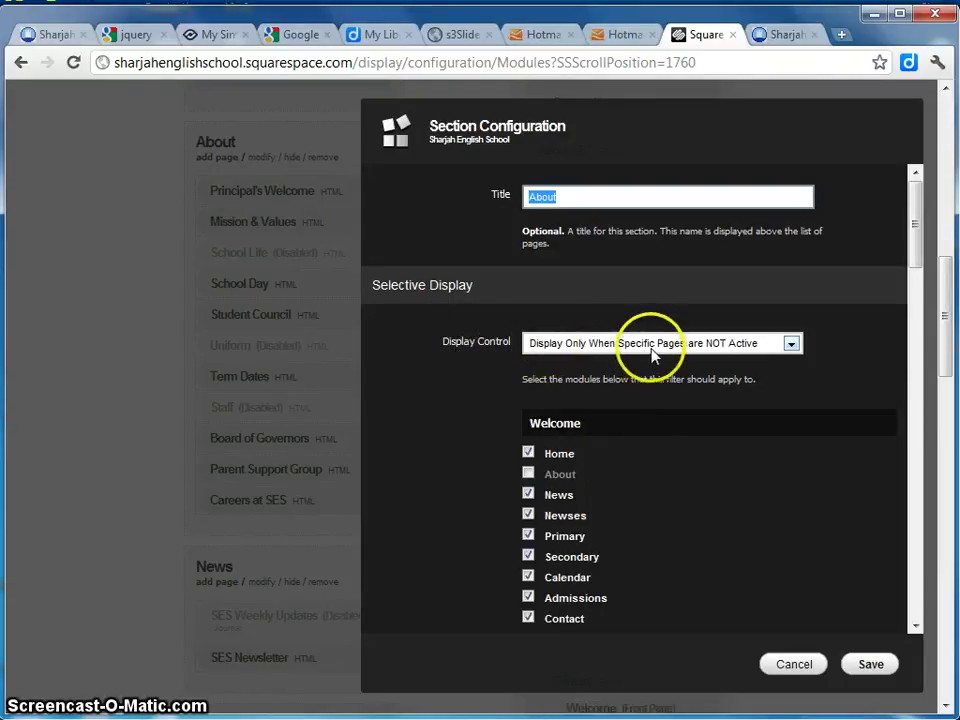
pyautogui.click(791, 344)
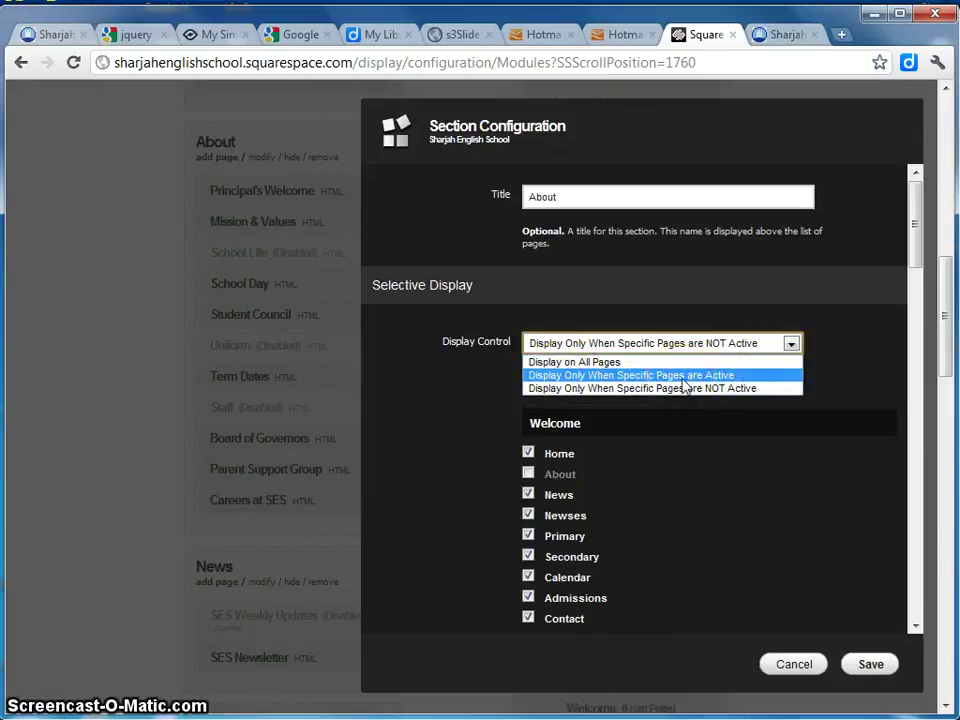
pyautogui.click(775, 389)
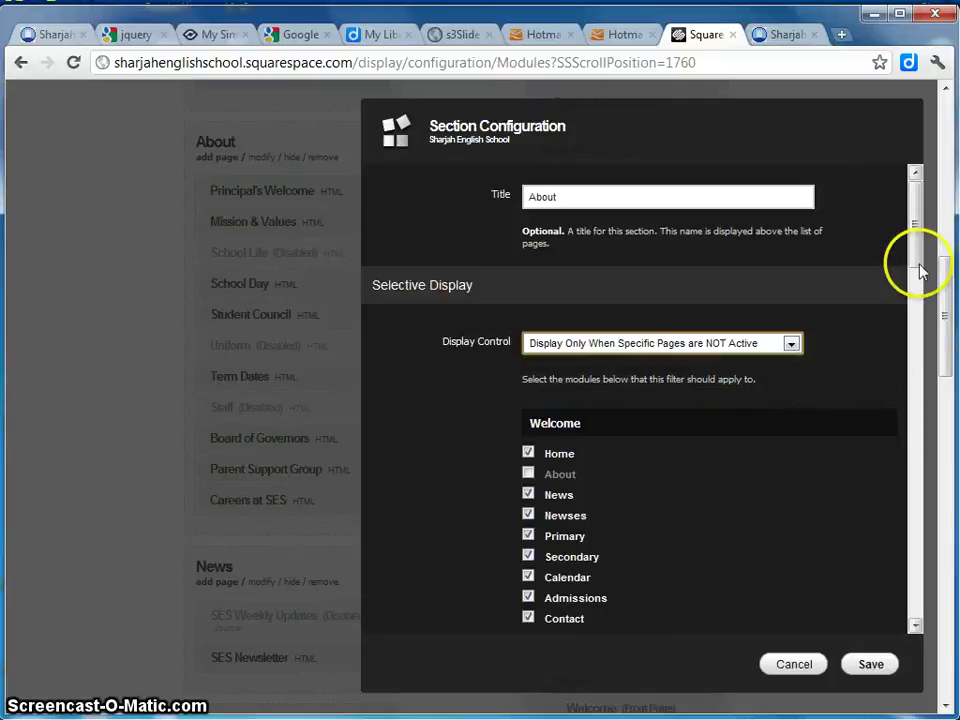
# Step: Include the Secondary School test page in the About section's display filter and save the section configuration
pyautogui.moveTo(915, 251); pyautogui.dragTo(846, 285)
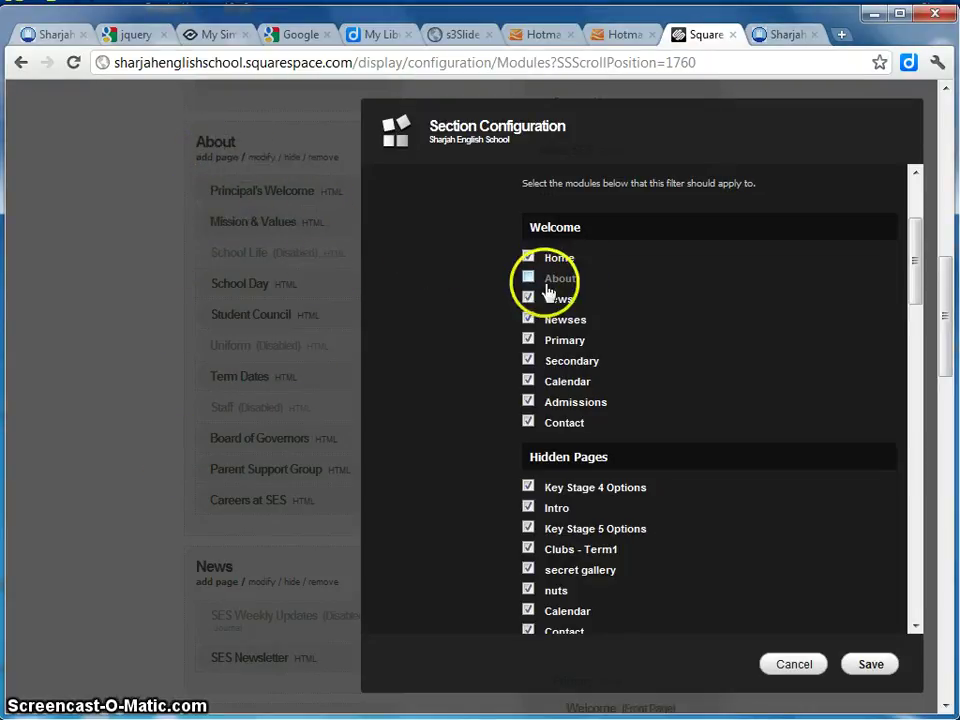
pyautogui.moveTo(917, 261); pyautogui.dragTo(872, 529)
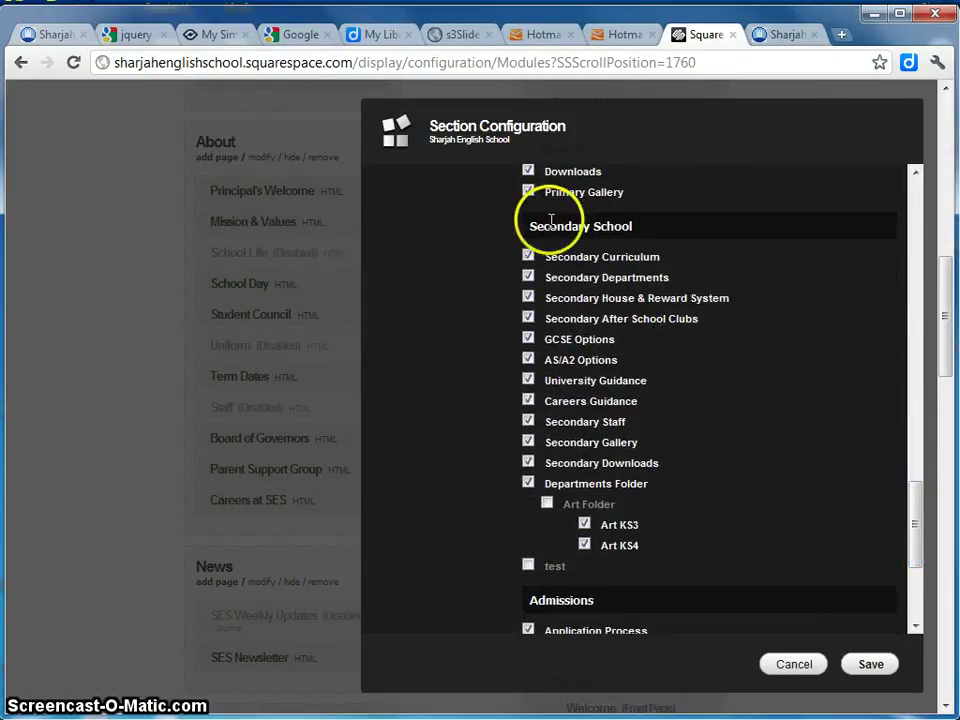
pyautogui.click(527, 566)
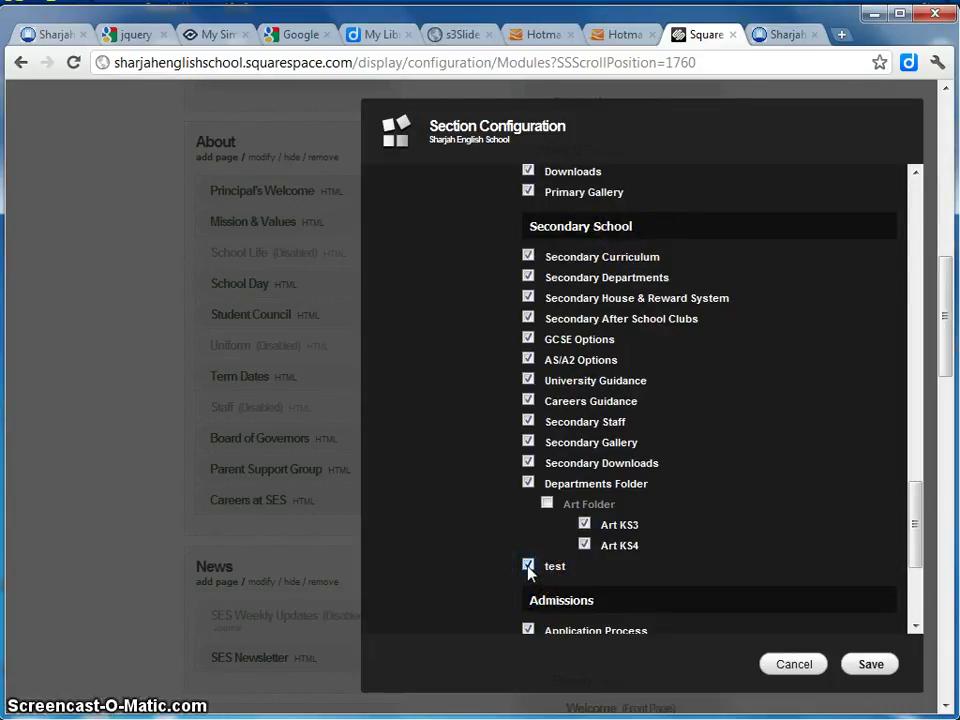
pyautogui.click(548, 505)
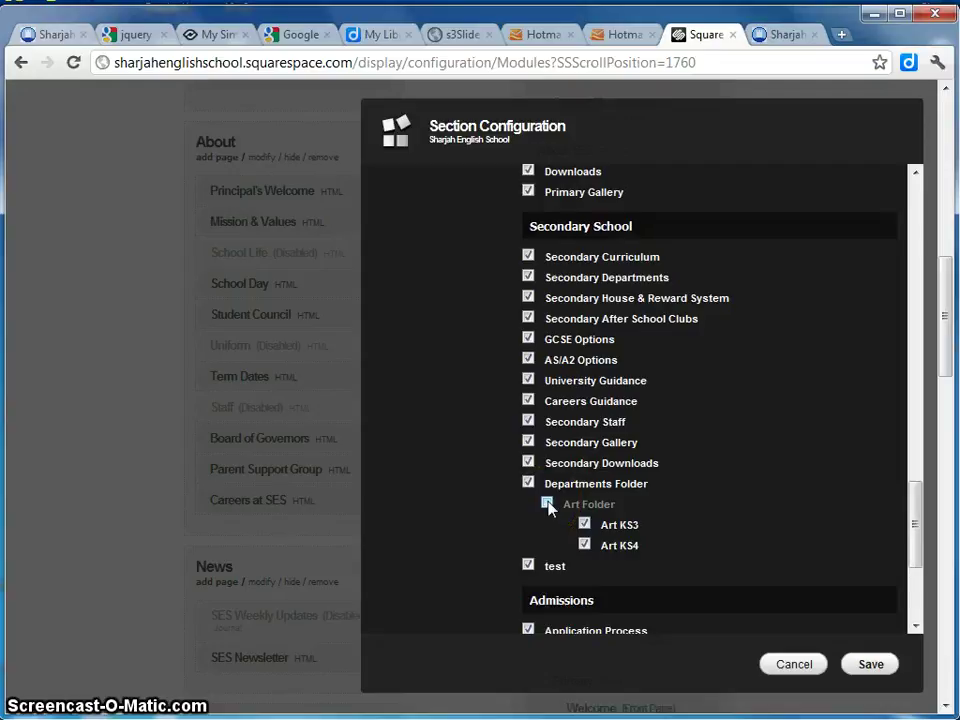
pyautogui.click(868, 663)
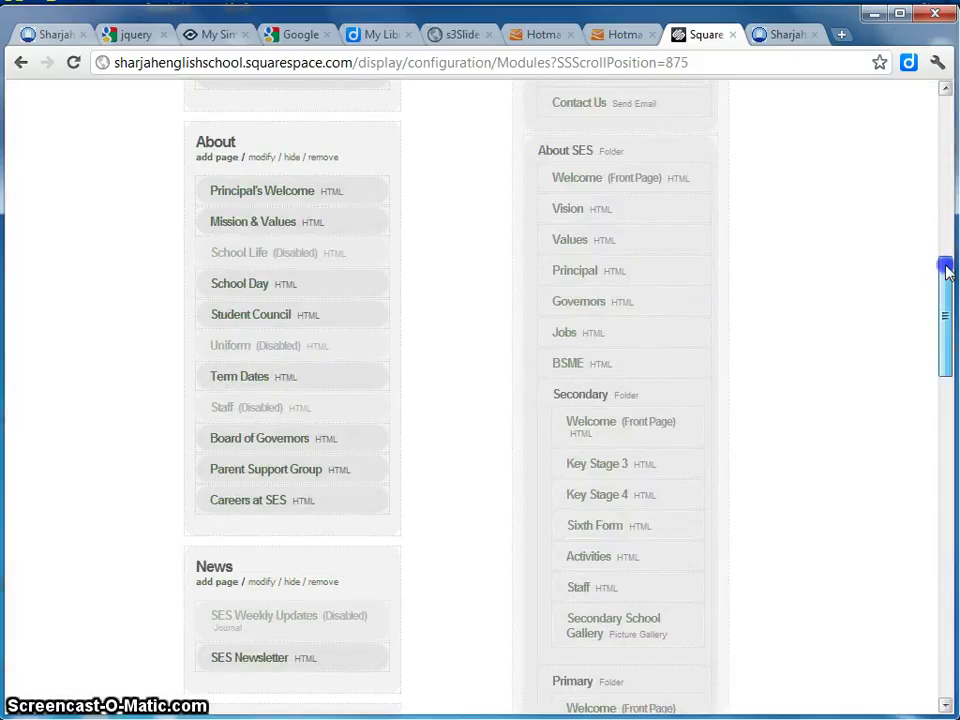
# Step: Include the Secondary School test page in the News section's display filter and save the section configuration
pyautogui.moveTo(946, 270); pyautogui.dragTo(943, 334)
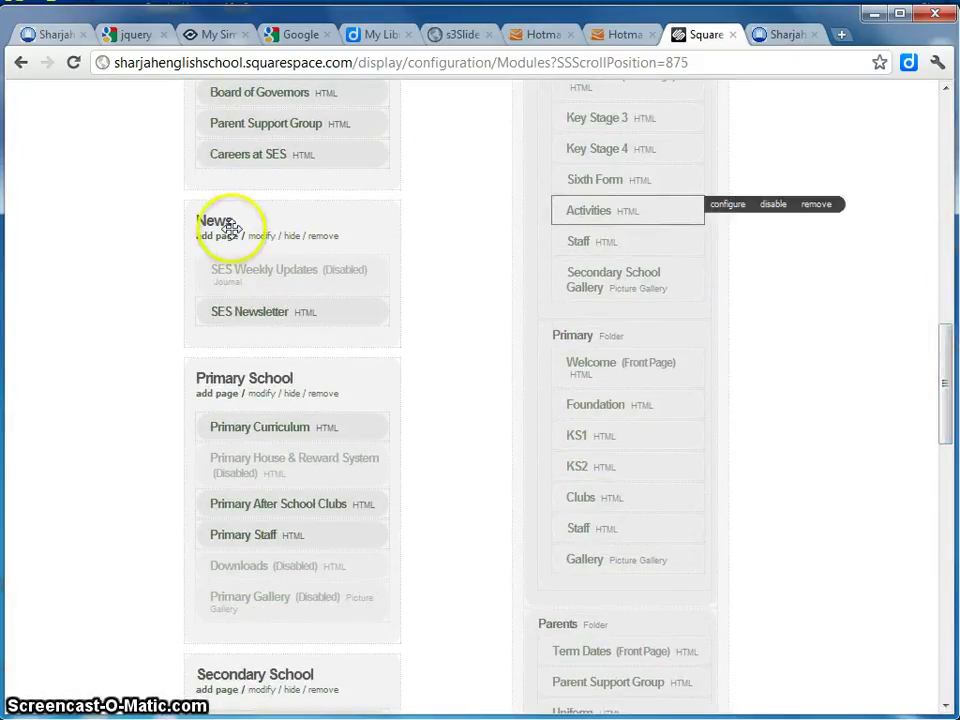
pyautogui.click(261, 236)
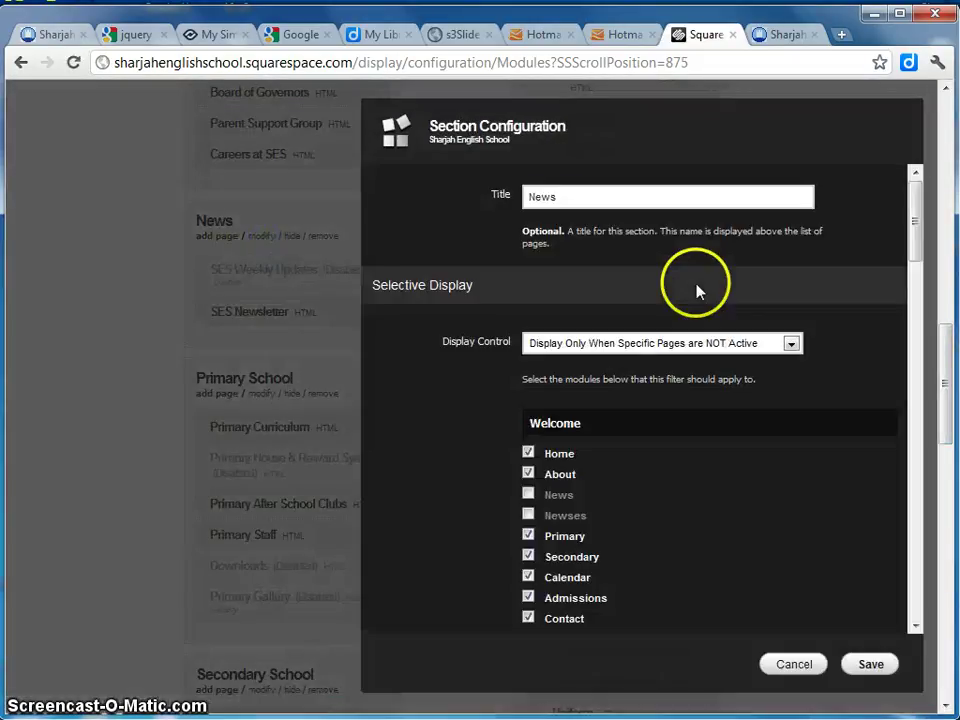
pyautogui.moveTo(910, 206); pyautogui.dragTo(888, 535)
pyautogui.click(528, 436)
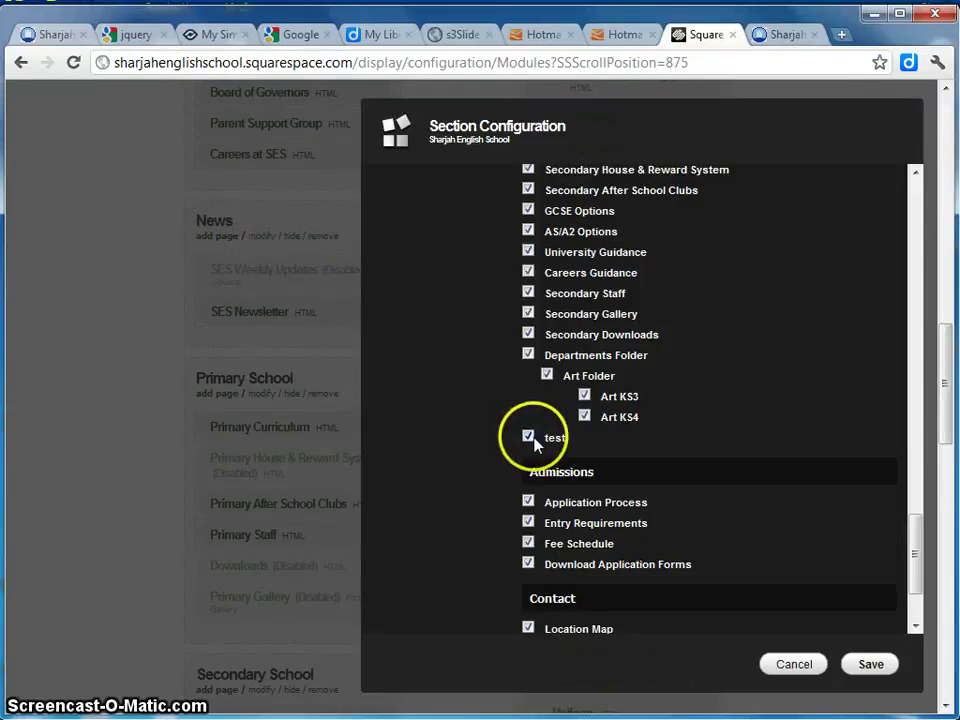
pyautogui.click(871, 665)
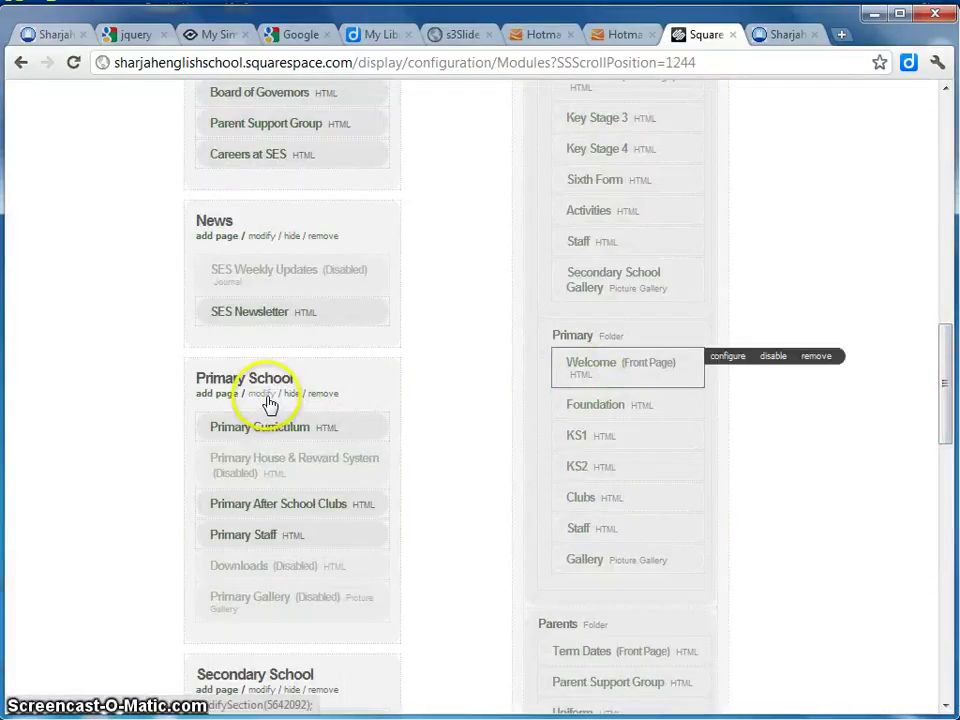
# Step: Add the Secondary School test page to the Primary School section's display filter and save the configuration
pyautogui.click(266, 400)
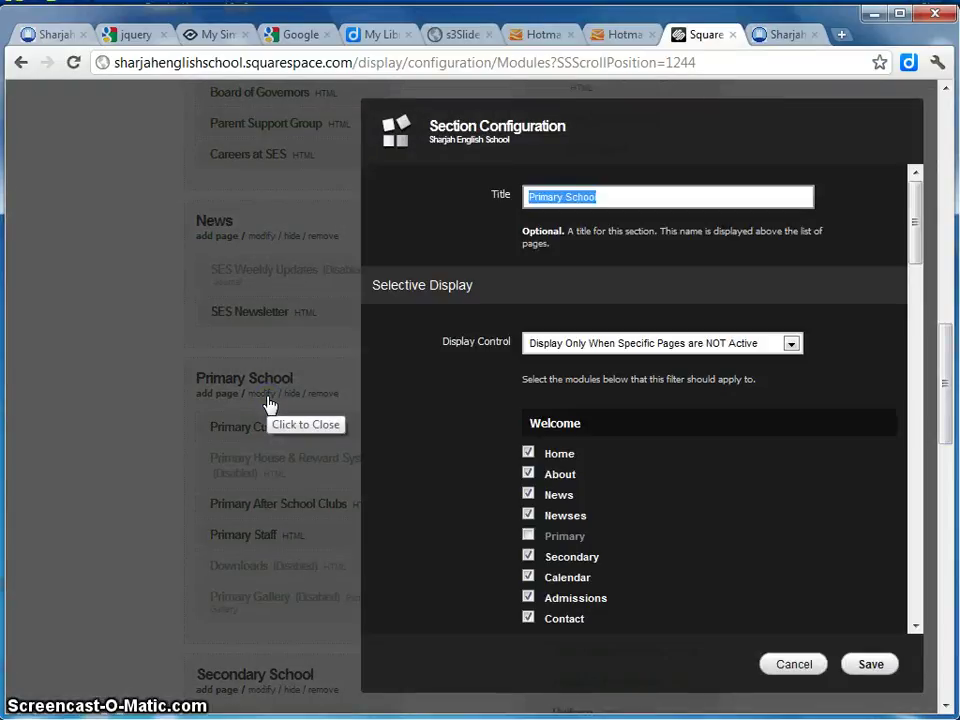
pyautogui.moveTo(915, 250); pyautogui.dragTo(885, 556)
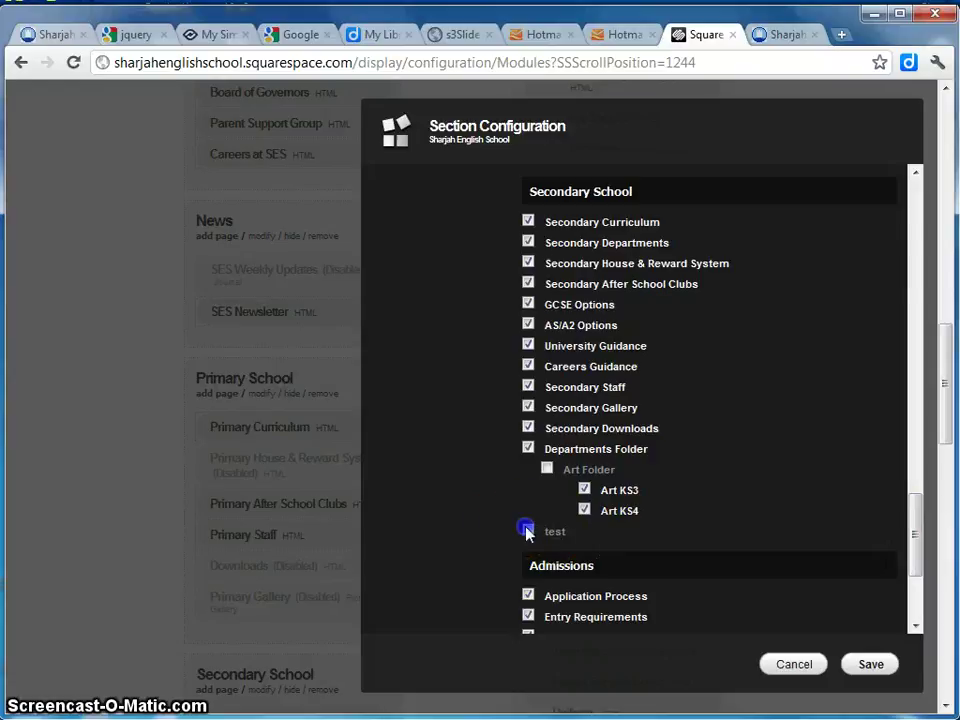
pyautogui.click(869, 664)
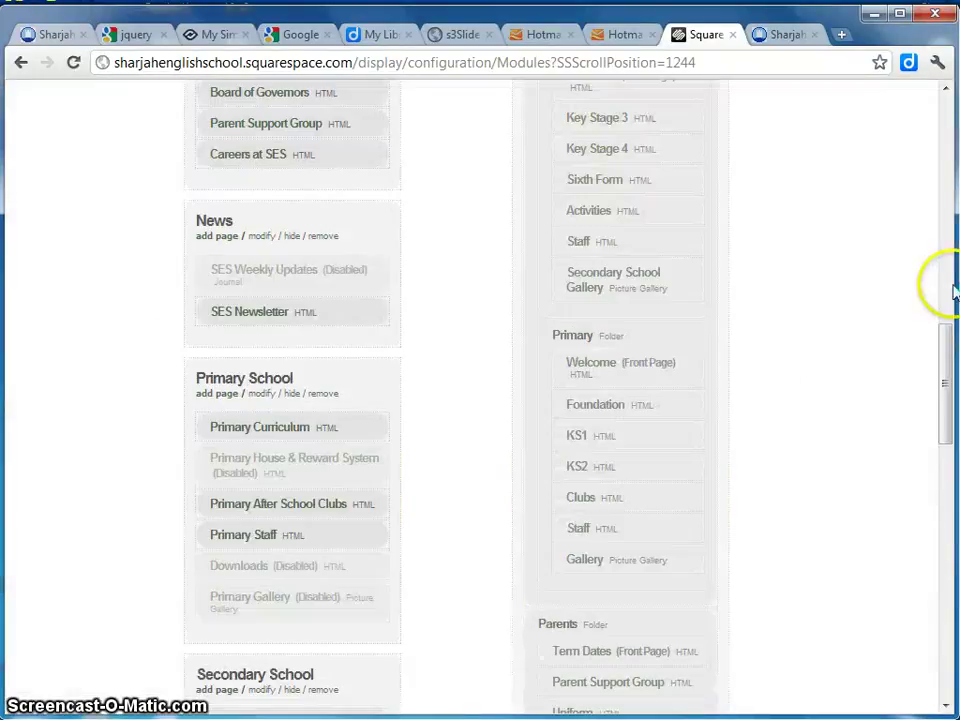
# Step: Open the Admissions section's configuration, include the Secondary School test page in its display filter and save
pyautogui.moveTo(943, 343); pyautogui.dragTo(921, 452)
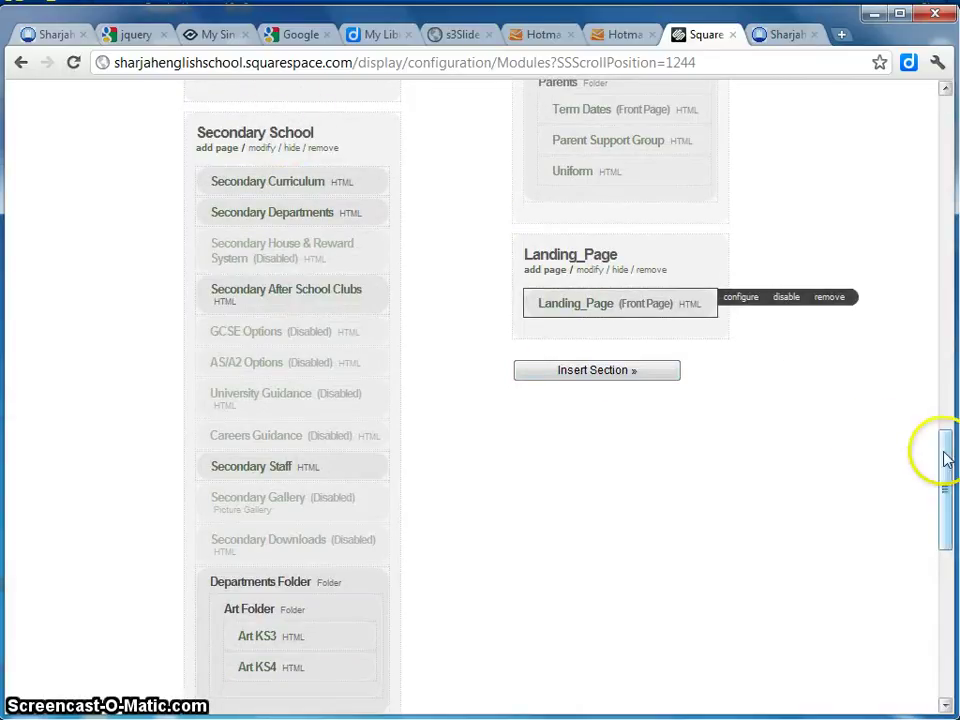
pyautogui.moveTo(943, 450); pyautogui.dragTo(919, 579)
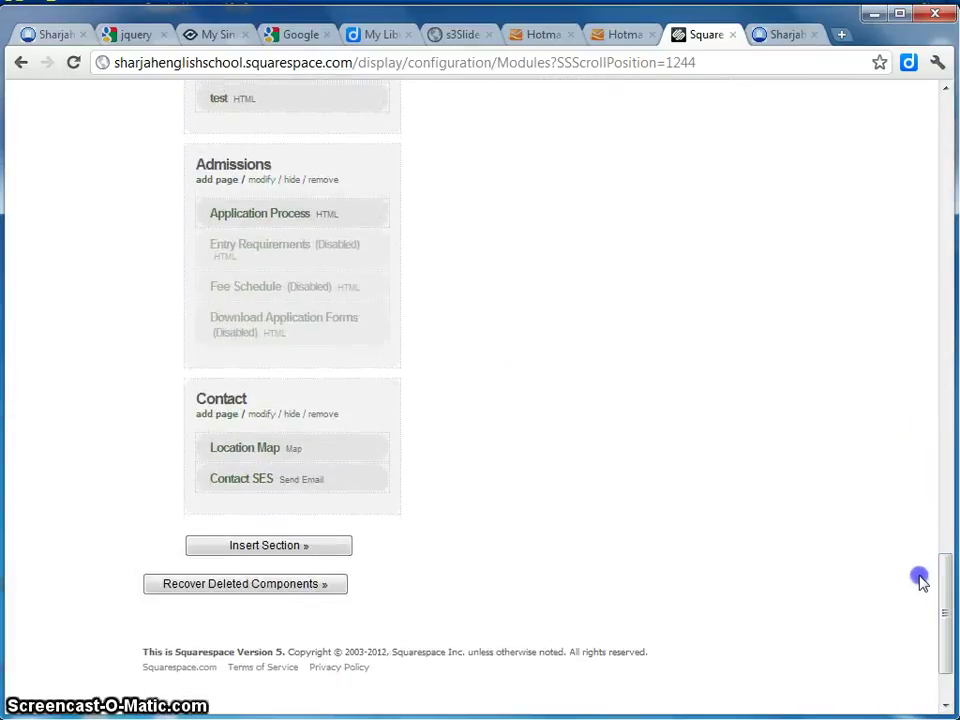
pyautogui.click(264, 181)
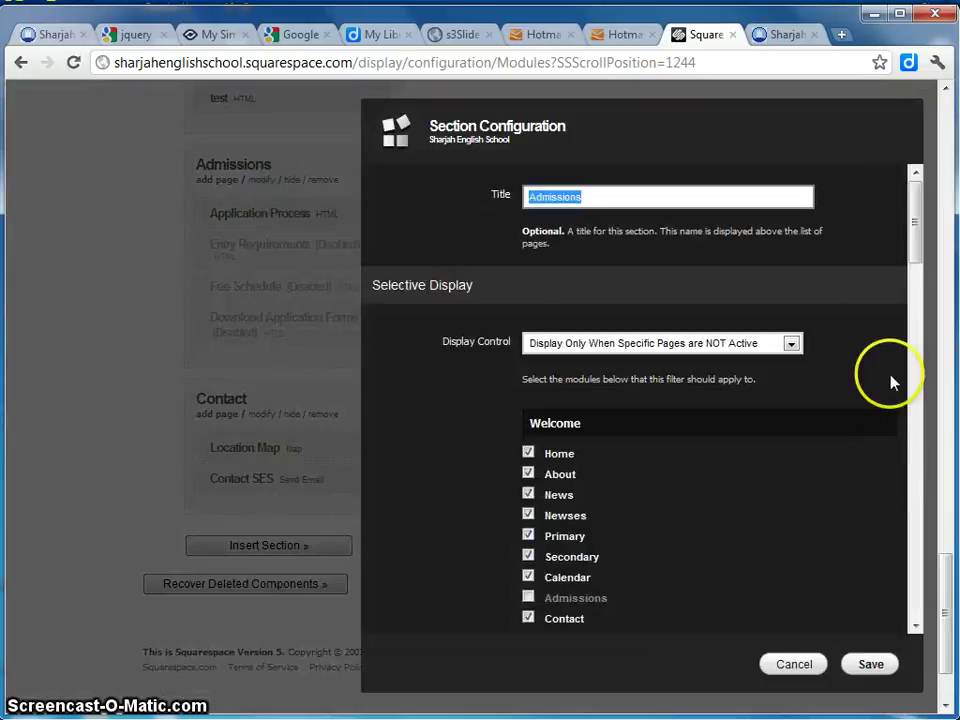
pyautogui.moveTo(915, 225); pyautogui.dragTo(894, 577)
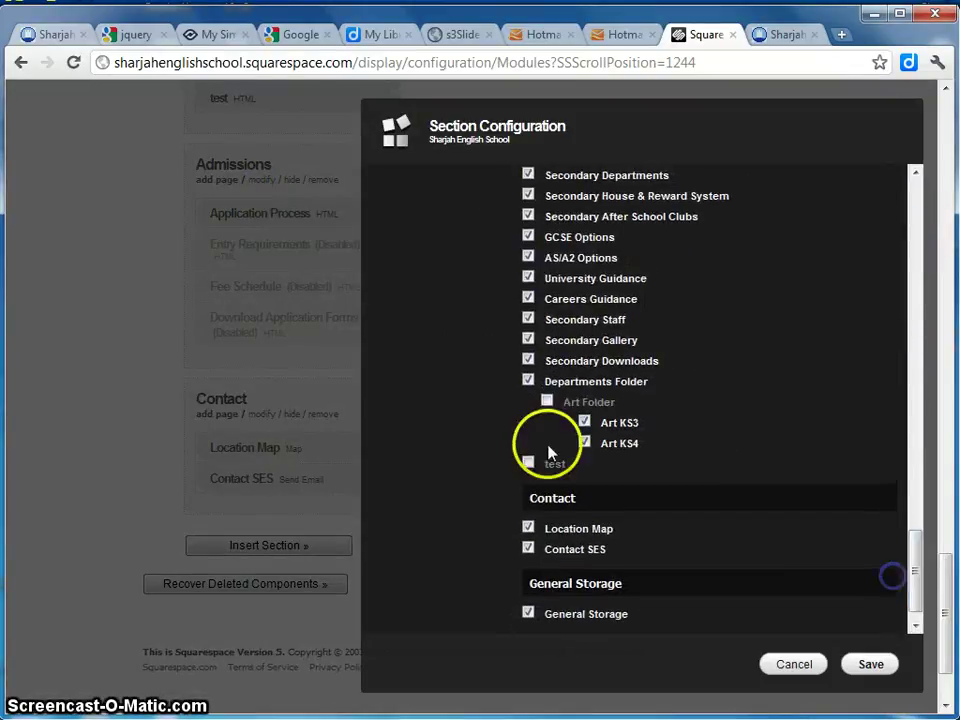
pyautogui.click(529, 462)
pyautogui.click(872, 660)
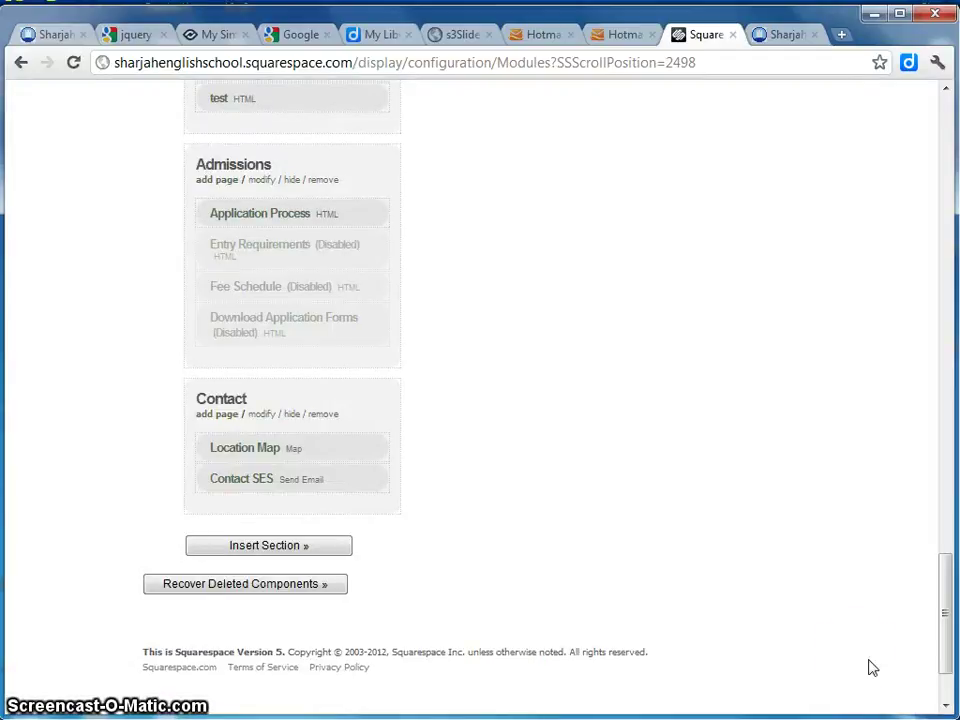
# Step: Select the Secondary School test page in the Contact section's display filter and save the section configuration
pyautogui.click(259, 416)
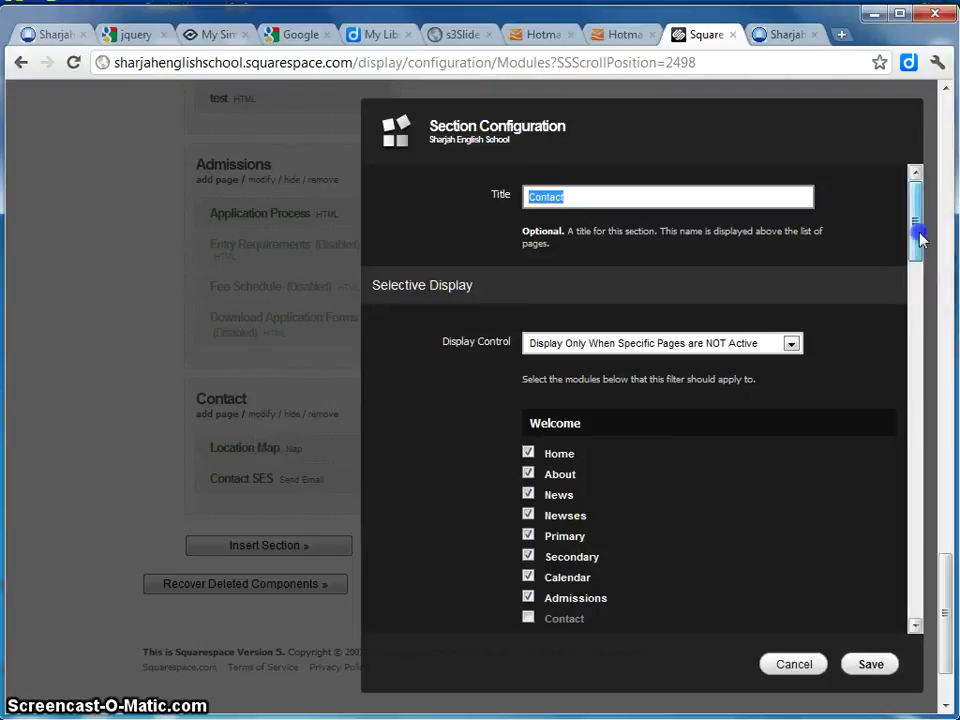
pyautogui.scroll(-15, 879, 482)
pyautogui.click(546, 440)
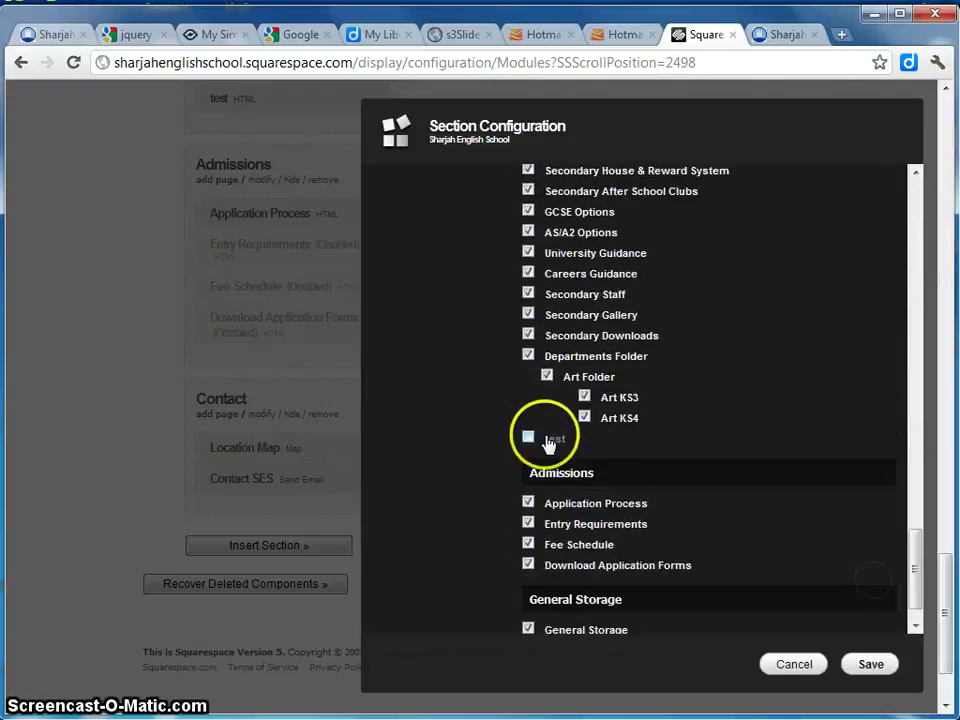
pyautogui.click(870, 664)
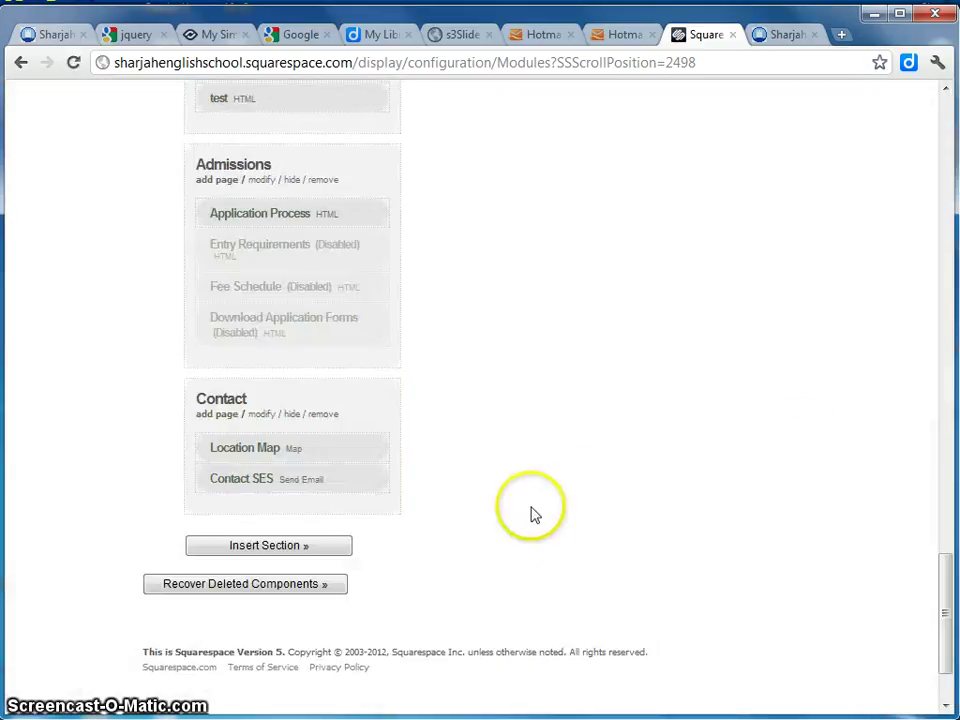
# Step: Switch to the live school website, reload the test page to check its sidebar sections, and open Test from the Secondary School list
pyautogui.moveTo(945, 575); pyautogui.dragTo(953, 208)
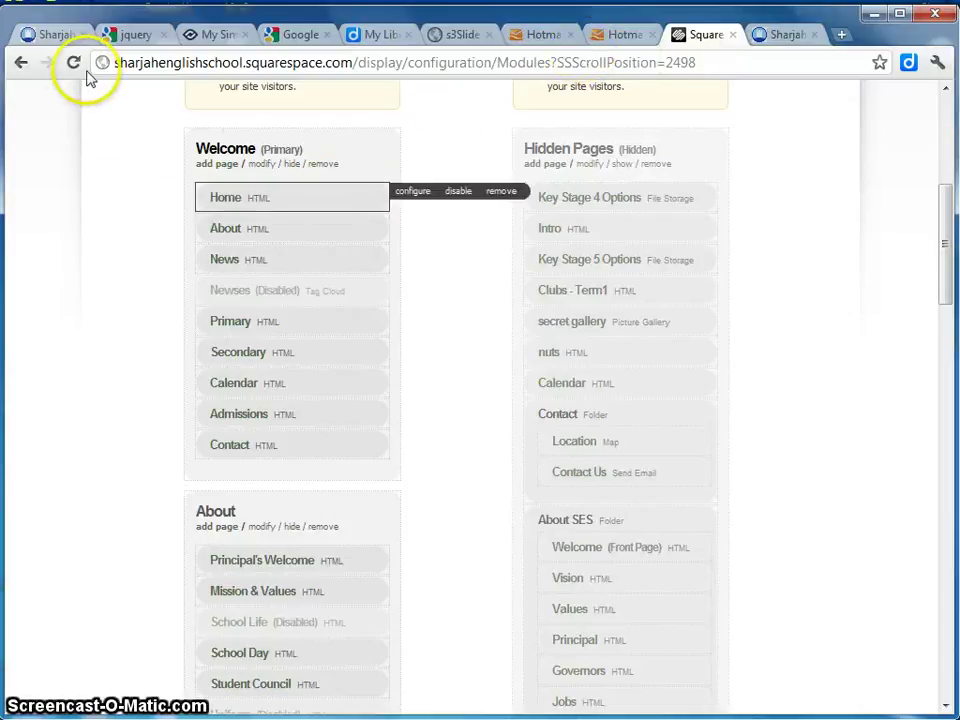
pyautogui.click(50, 36)
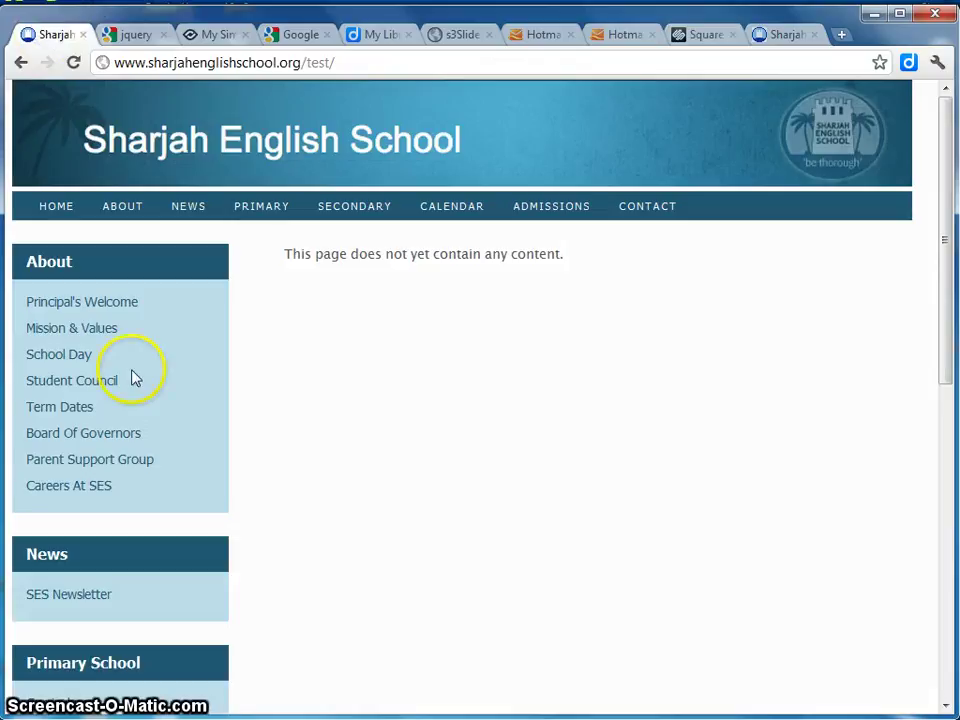
pyautogui.click(73, 63)
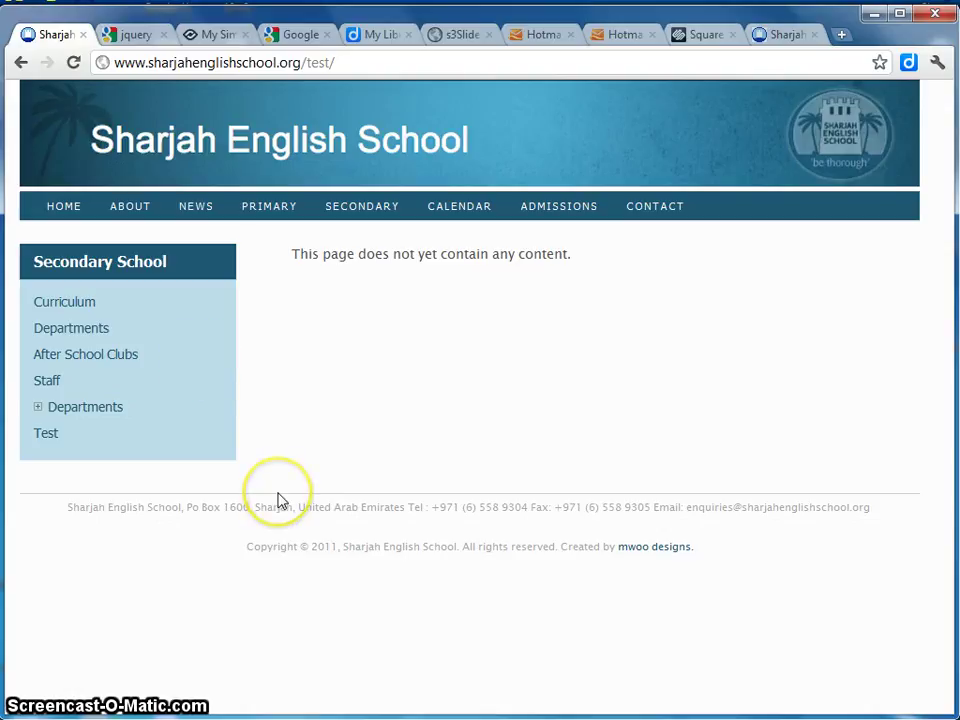
pyautogui.click(47, 439)
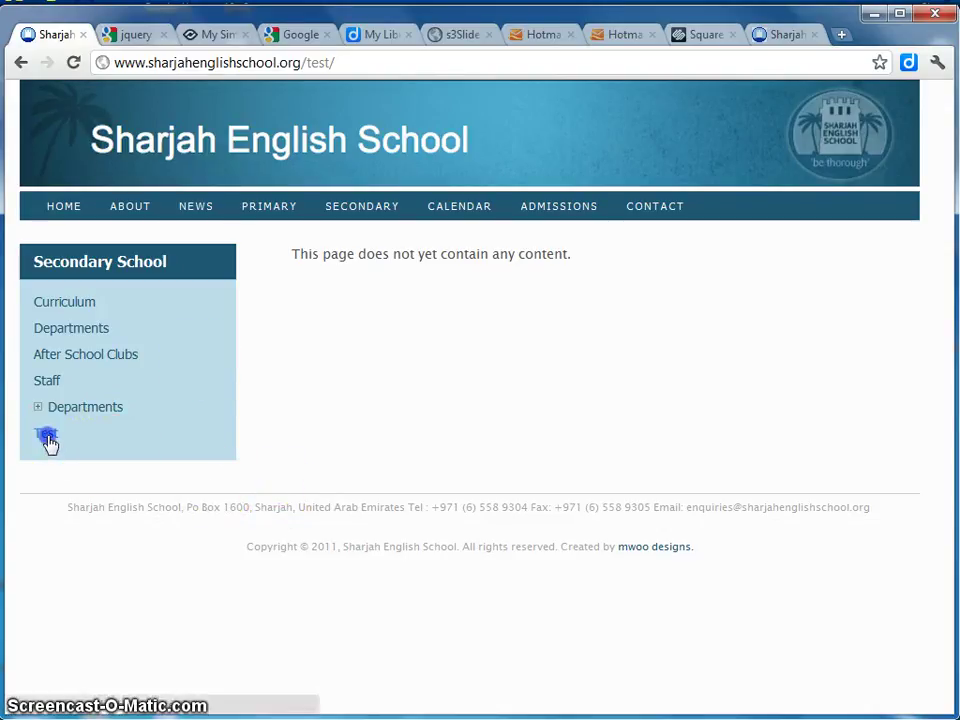